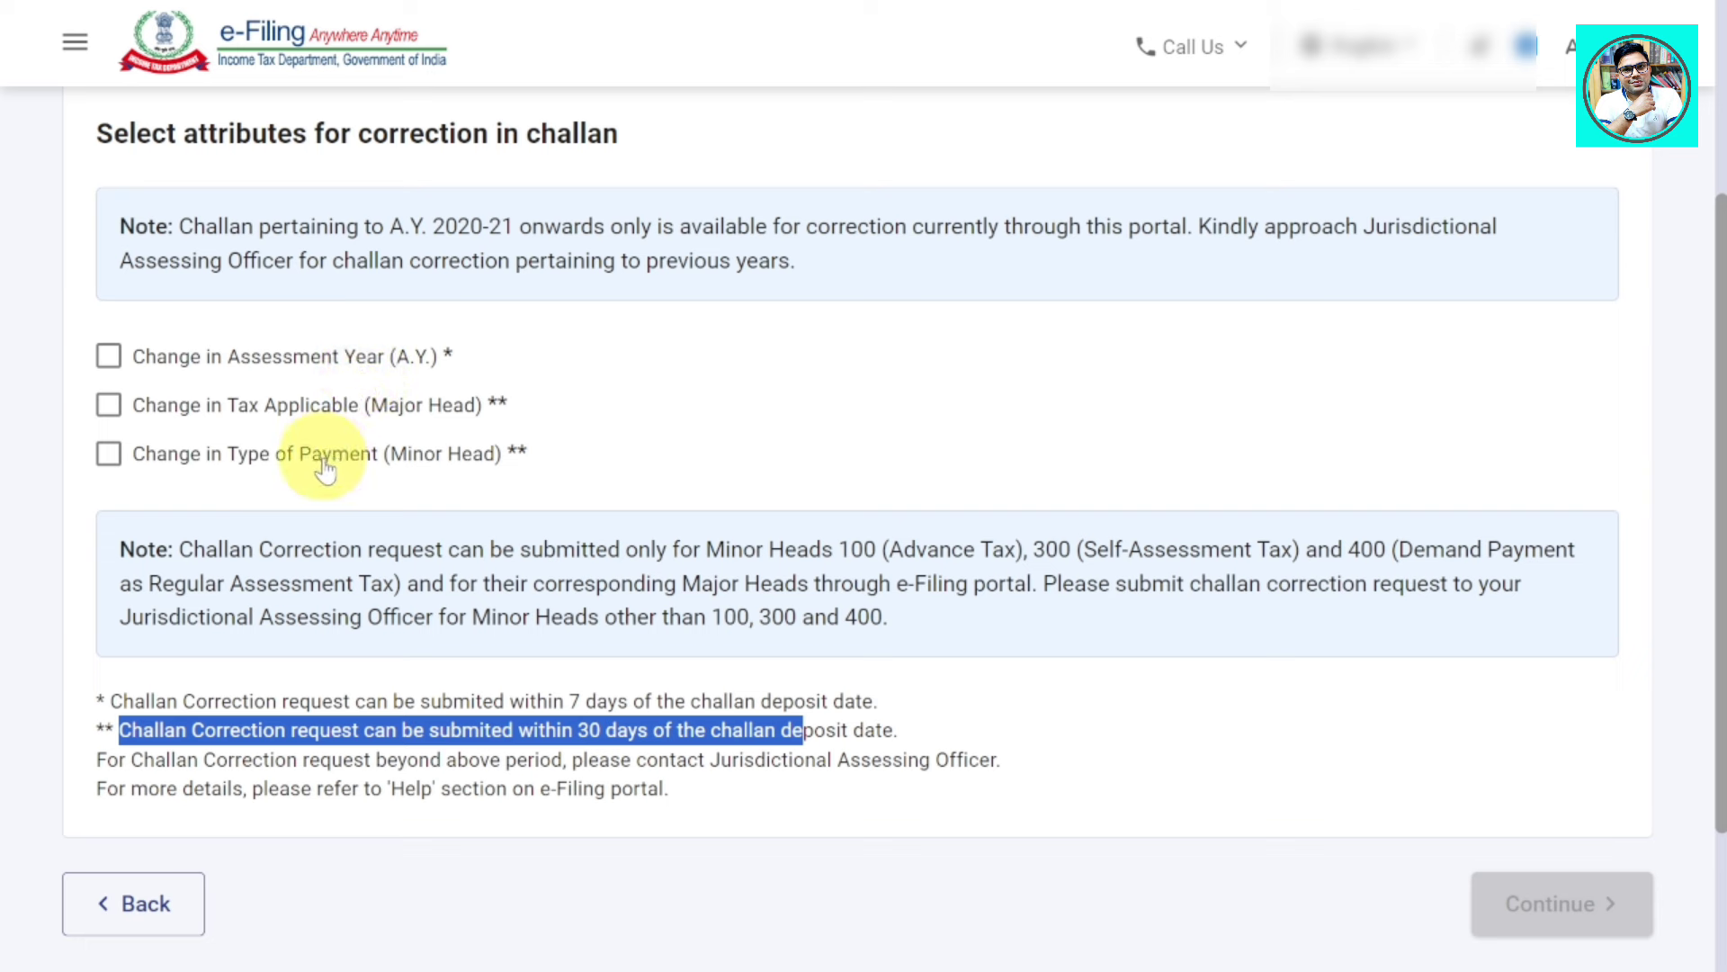
- Scroll back to the top of the empty 'Select attributes for correction in challan' step
left_click_drag(96, 760, 661, 789)
scroll(657, 778, "up", 2)
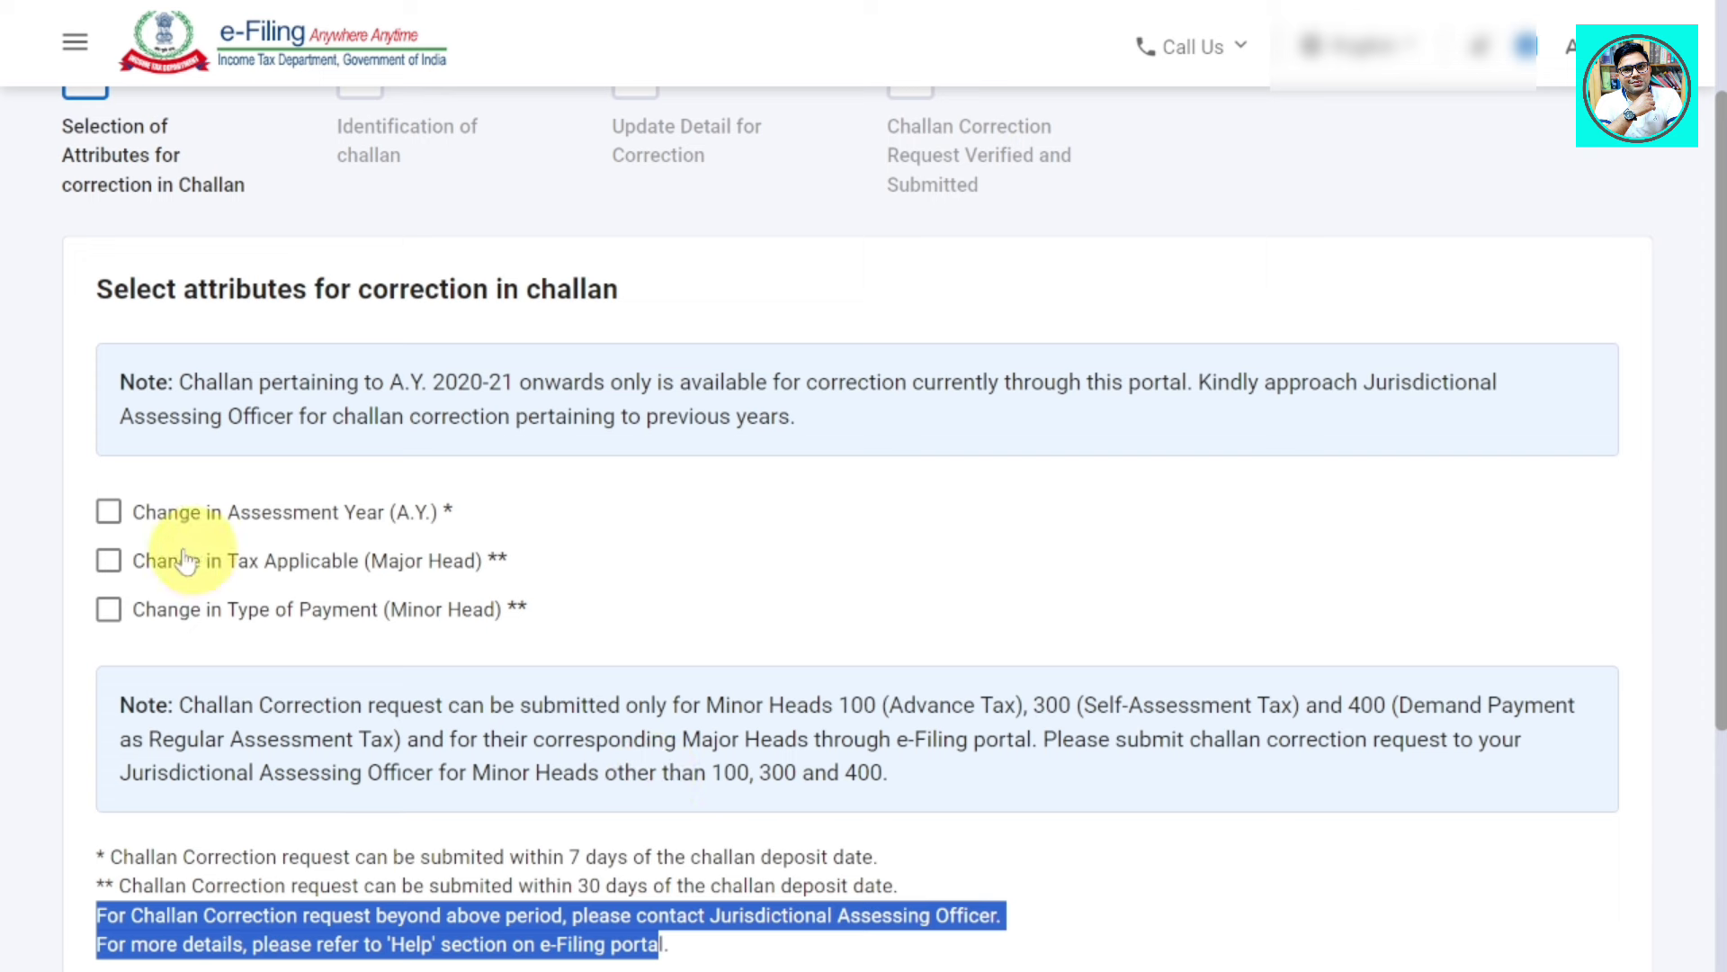
- Tick 'Change in Assessment Year (A.Y.)' and 'Change in Type of Payment (Minor Head)' for correction
left_click(109, 514)
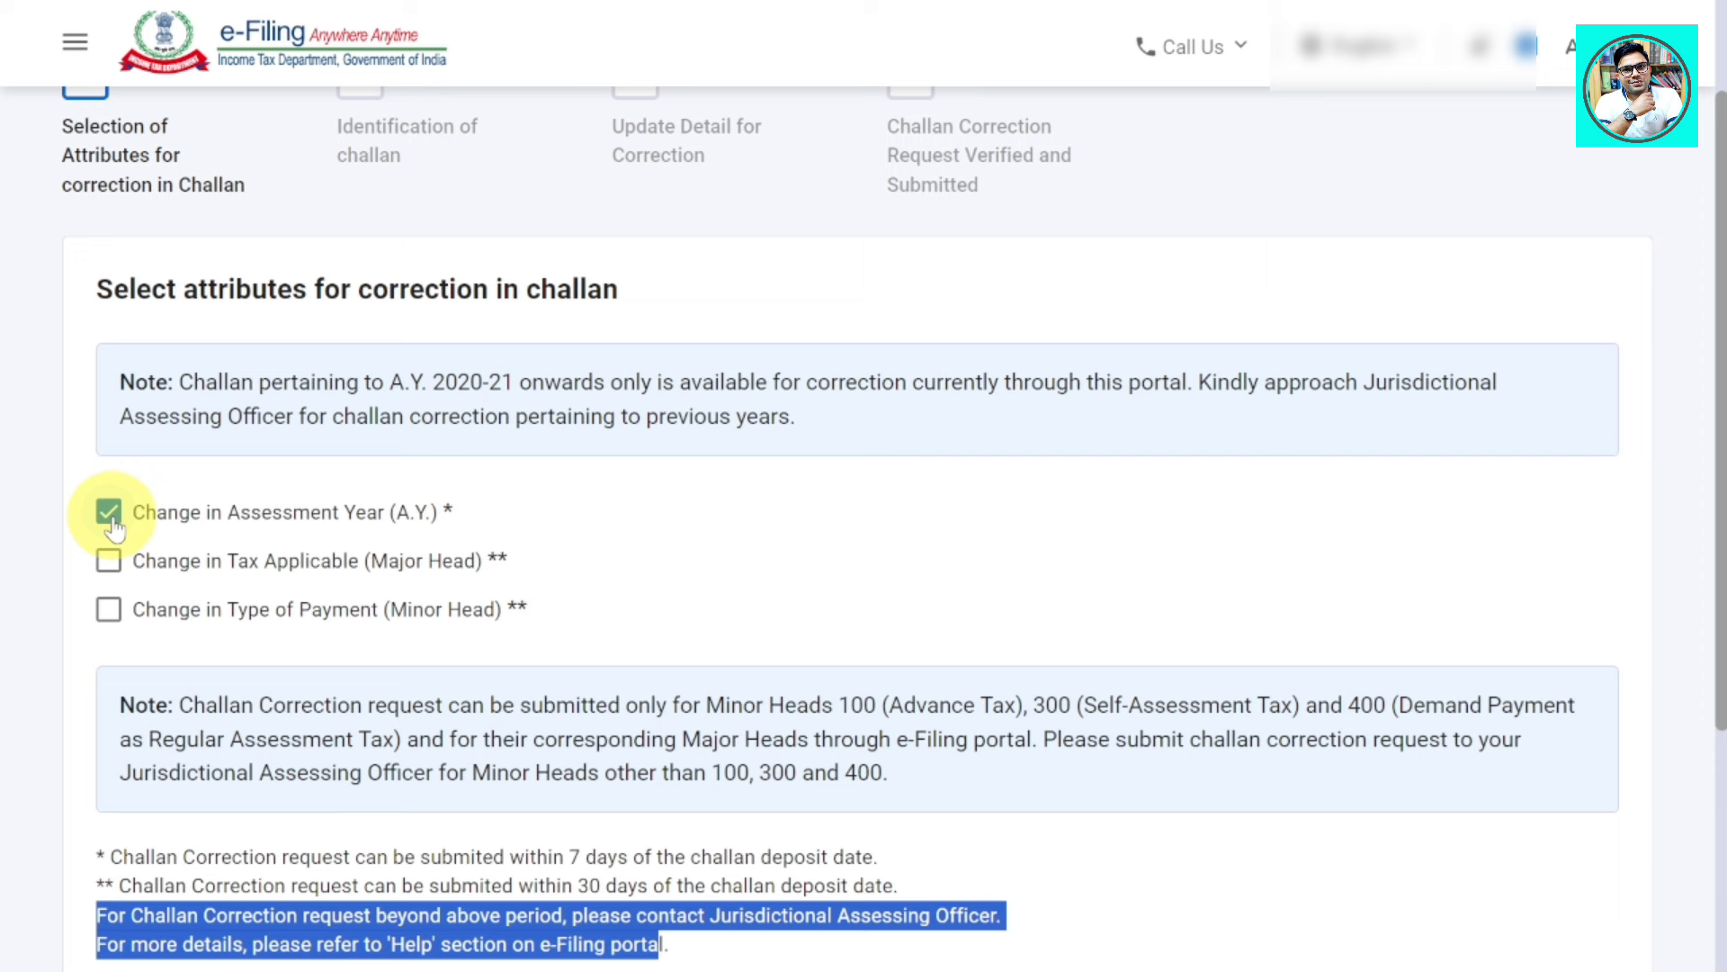
left_click(116, 619)
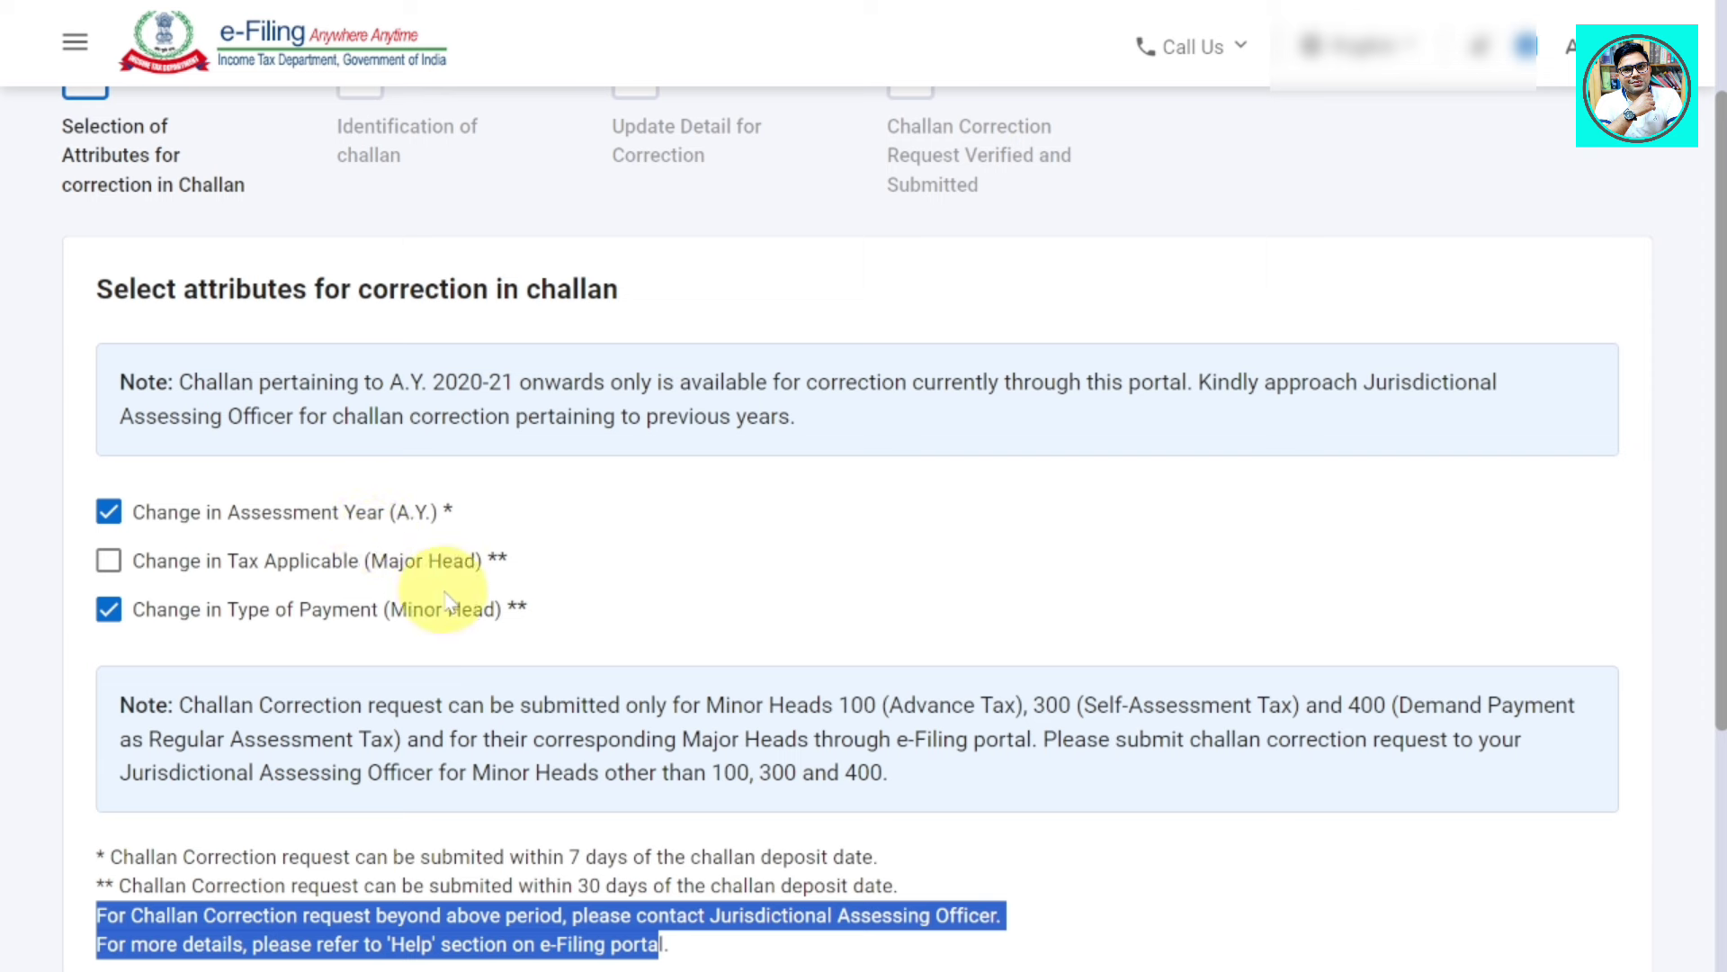
scroll(706, 618, "down", 2)
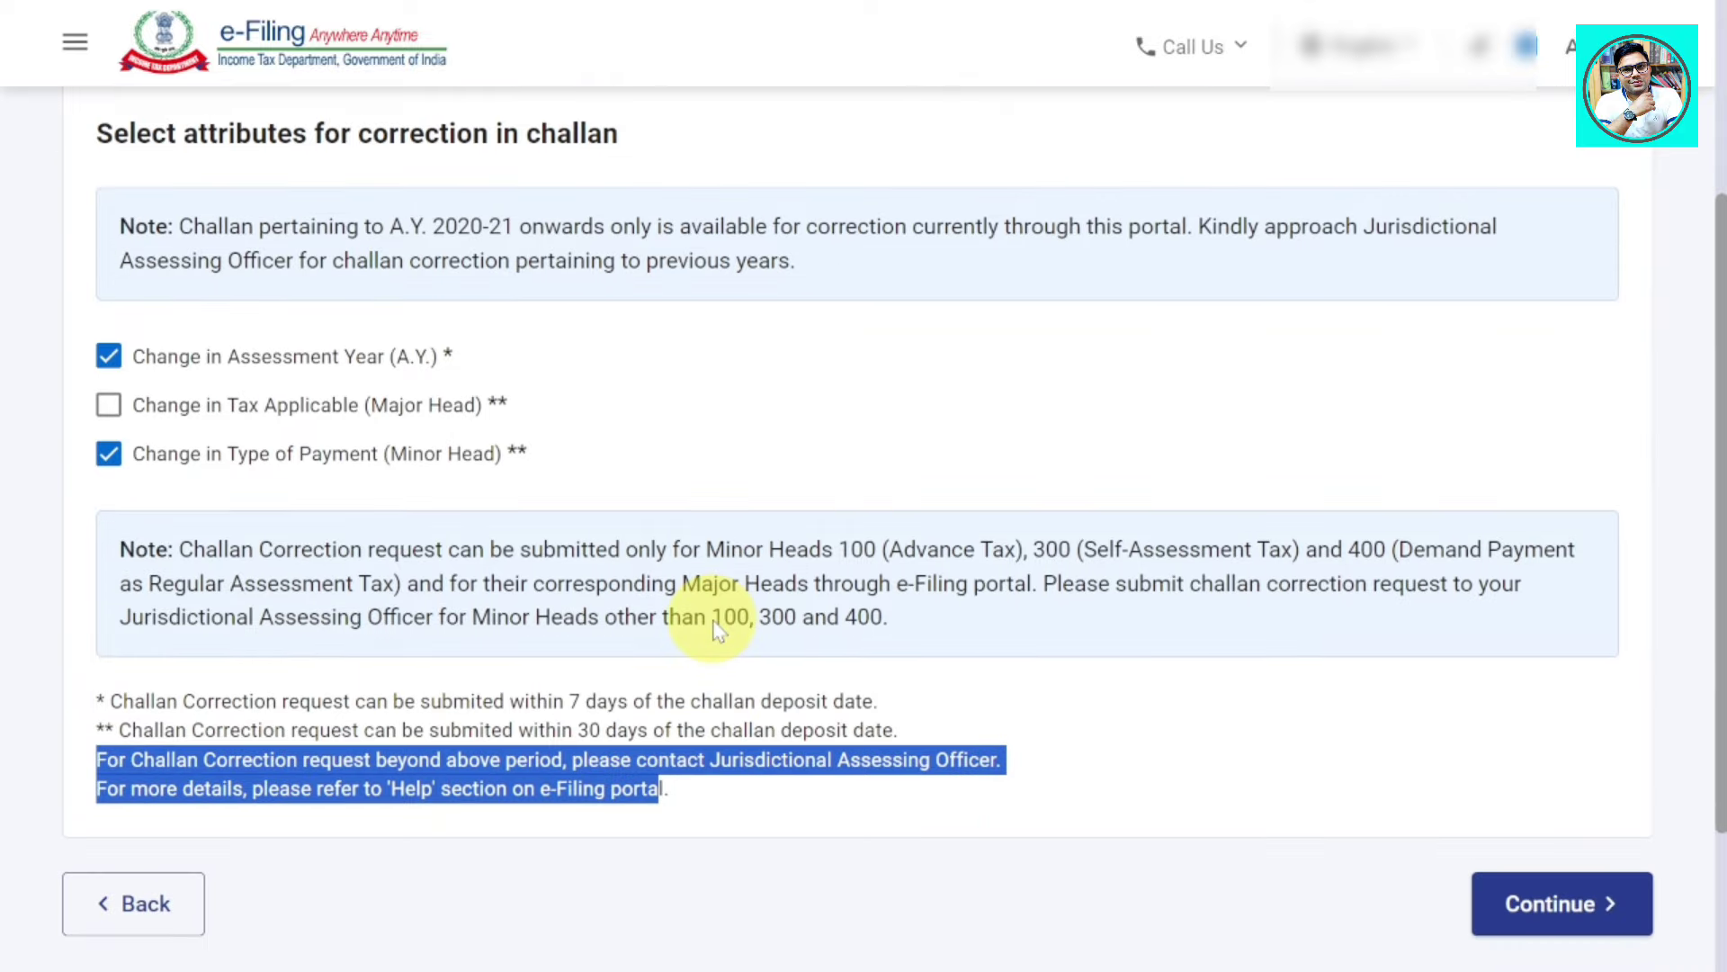
scroll(710, 617, "down", 1)
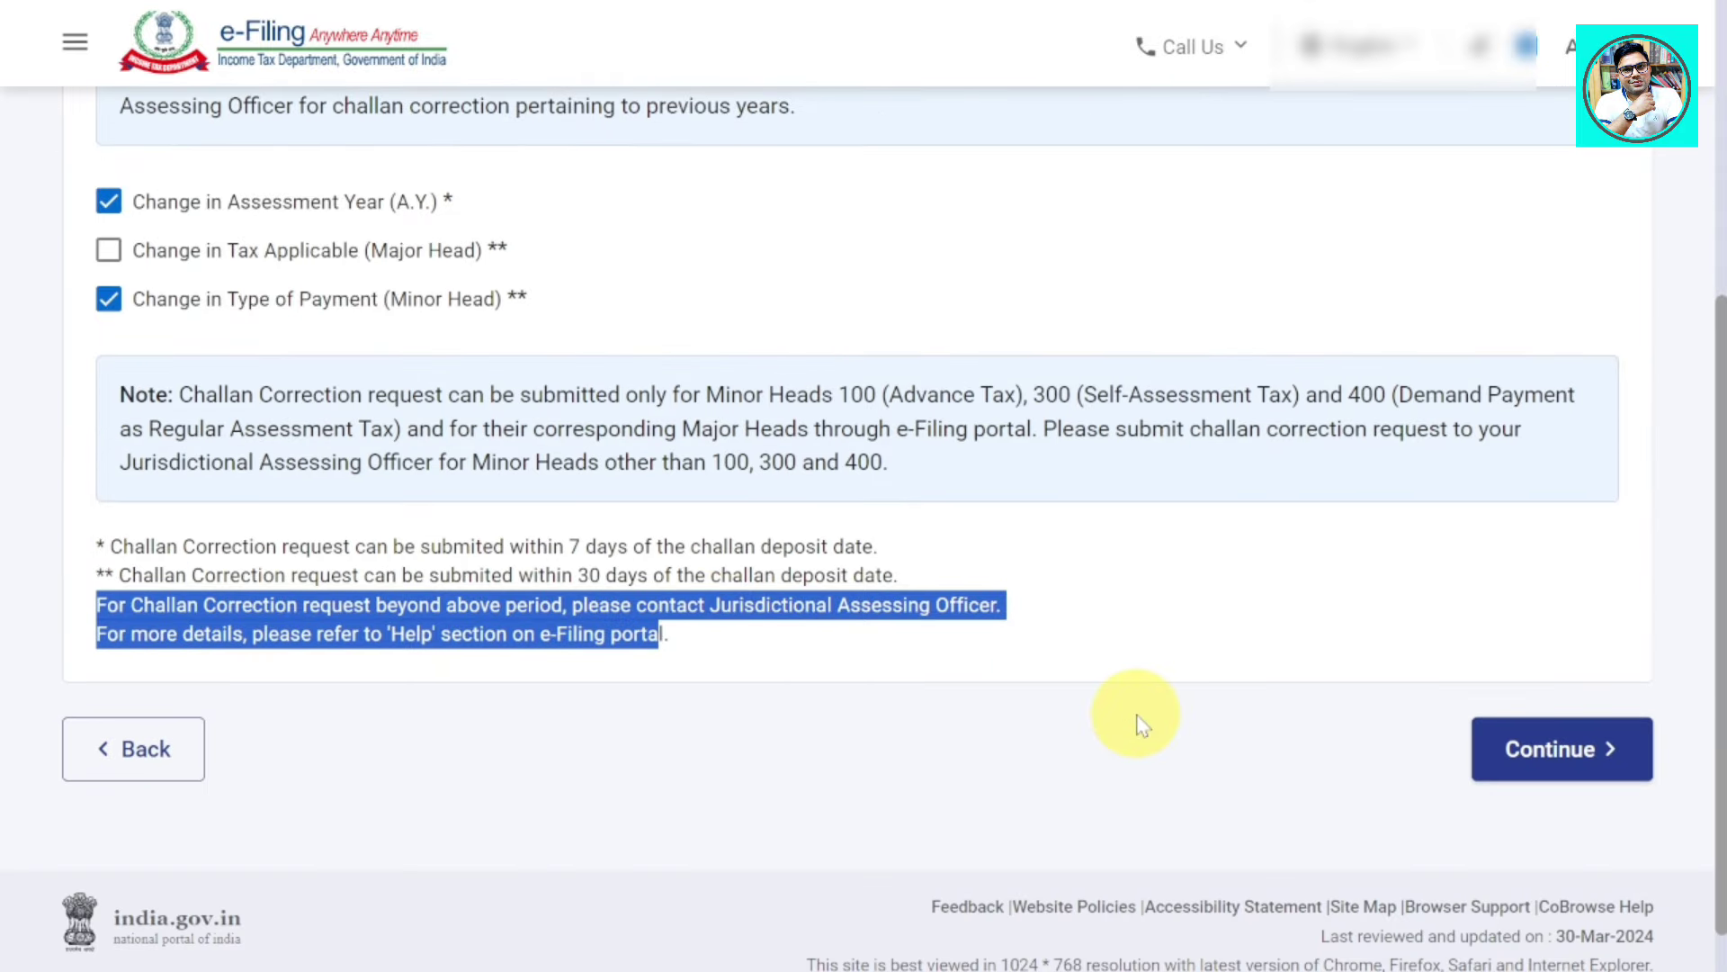
- Identify the challan by Assessment Year 2023-24 and search for matching challans
left_click(1540, 752)
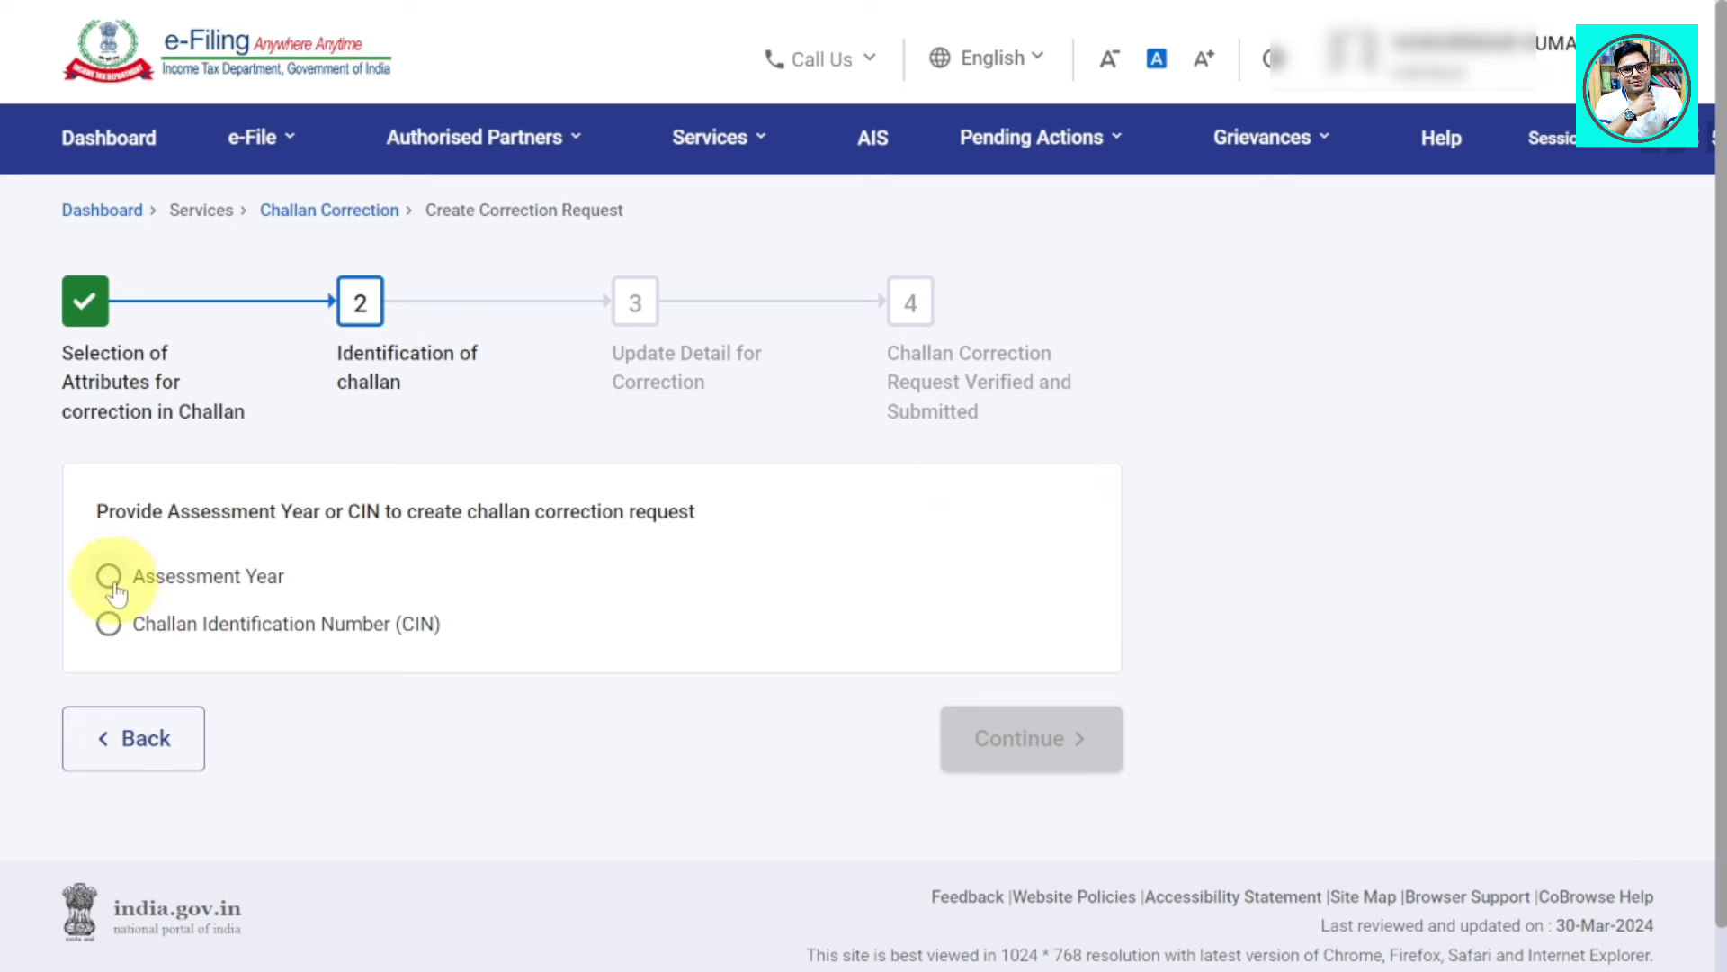
scroll(223, 589, "down", 1)
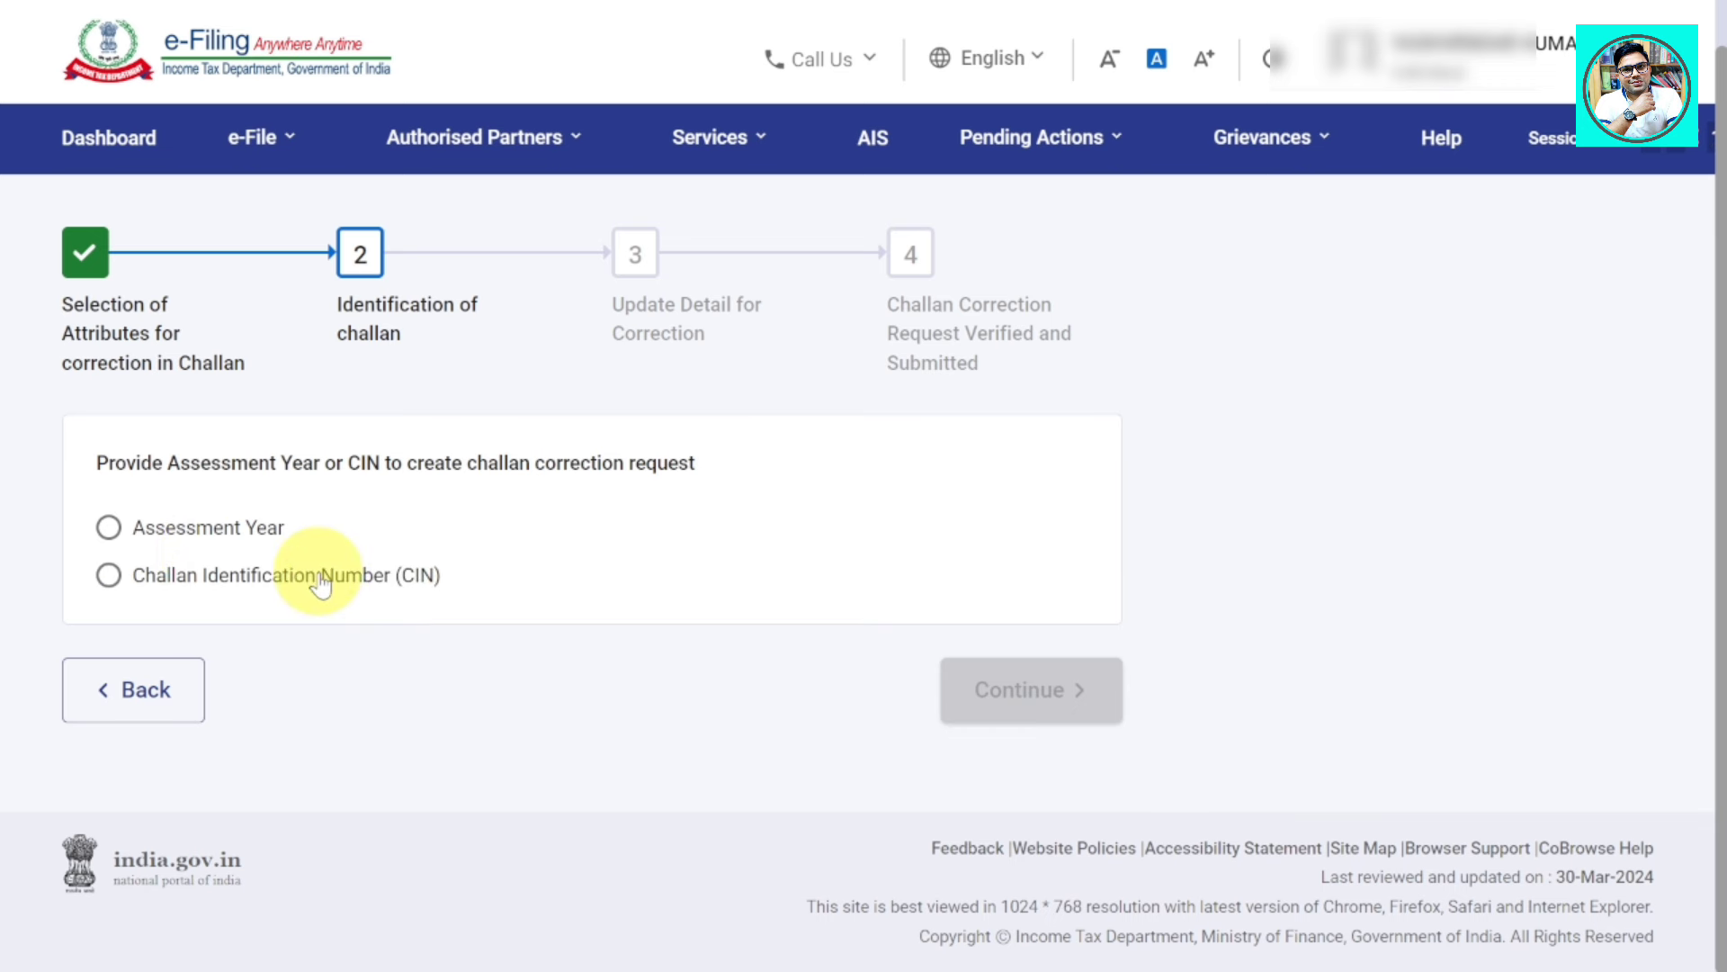
left_click(108, 527)
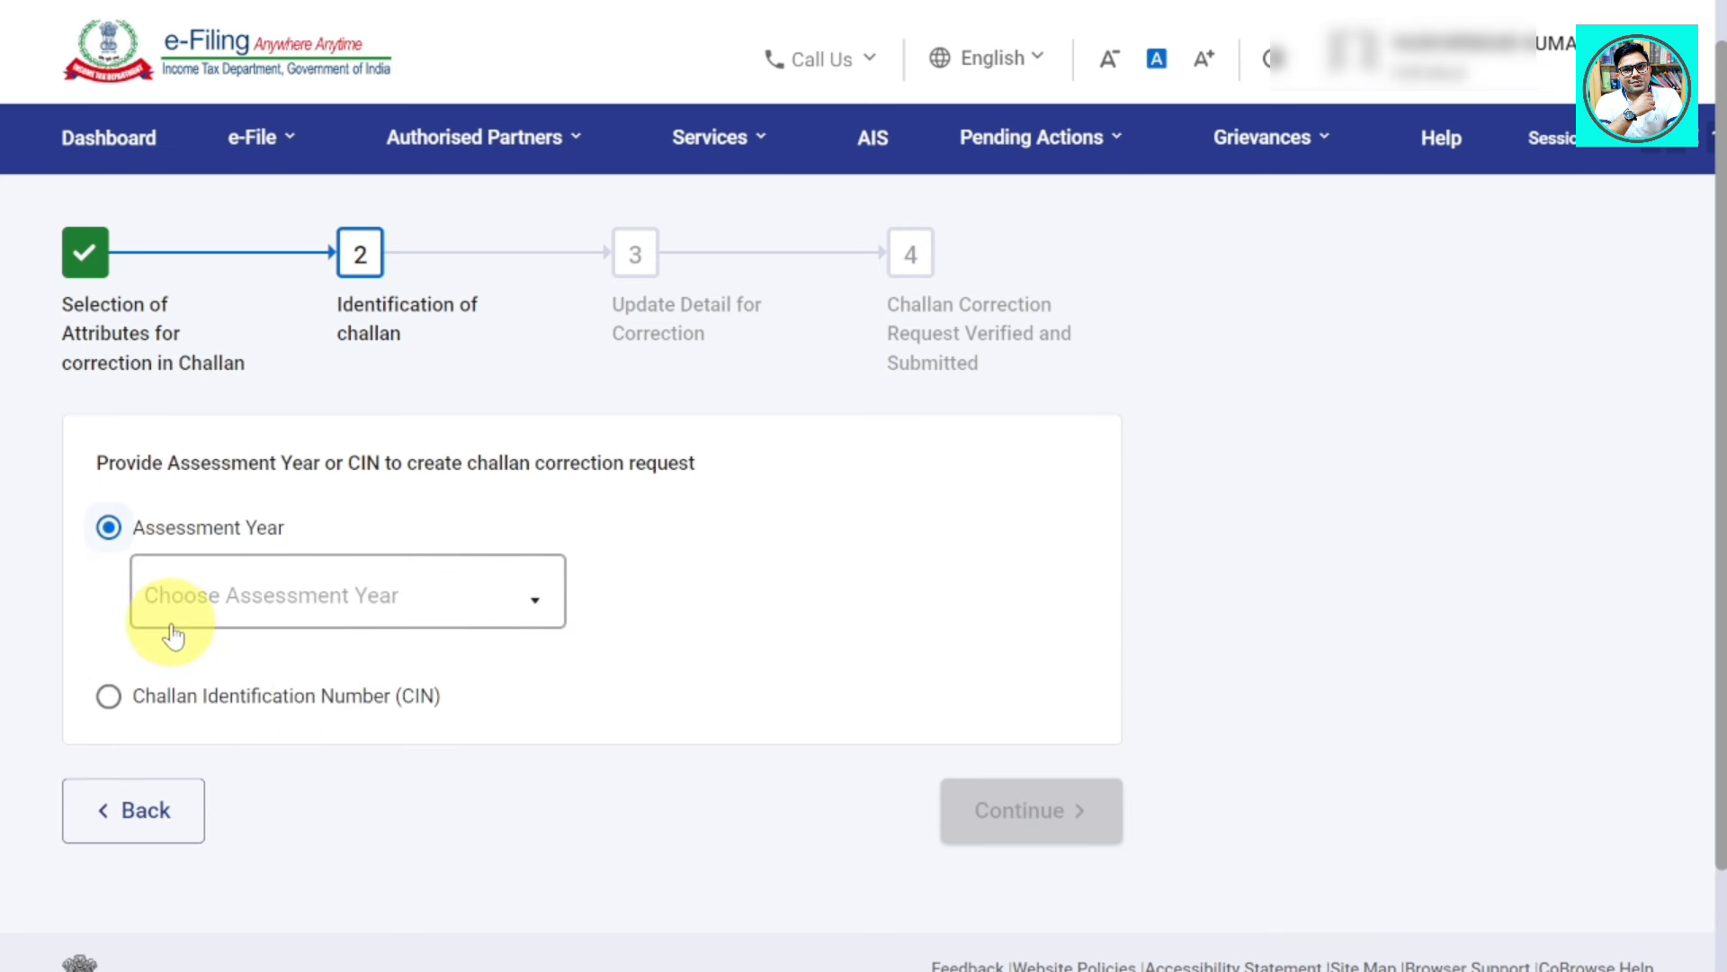
left_click(309, 599)
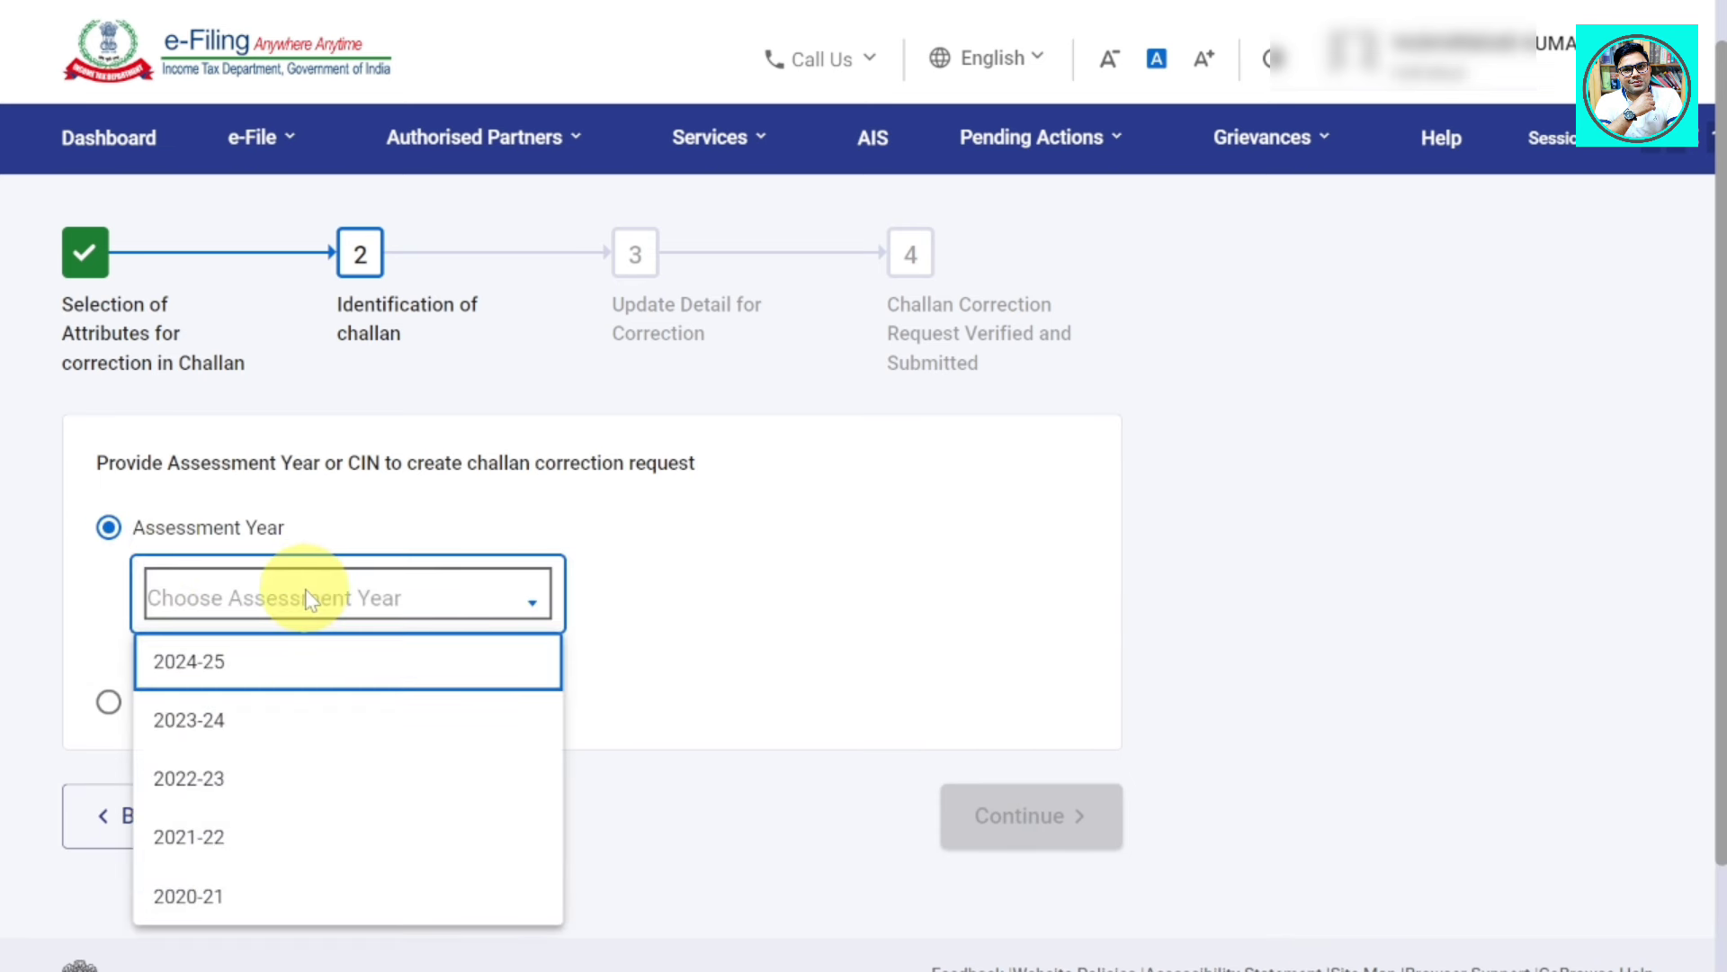
left_click(255, 726)
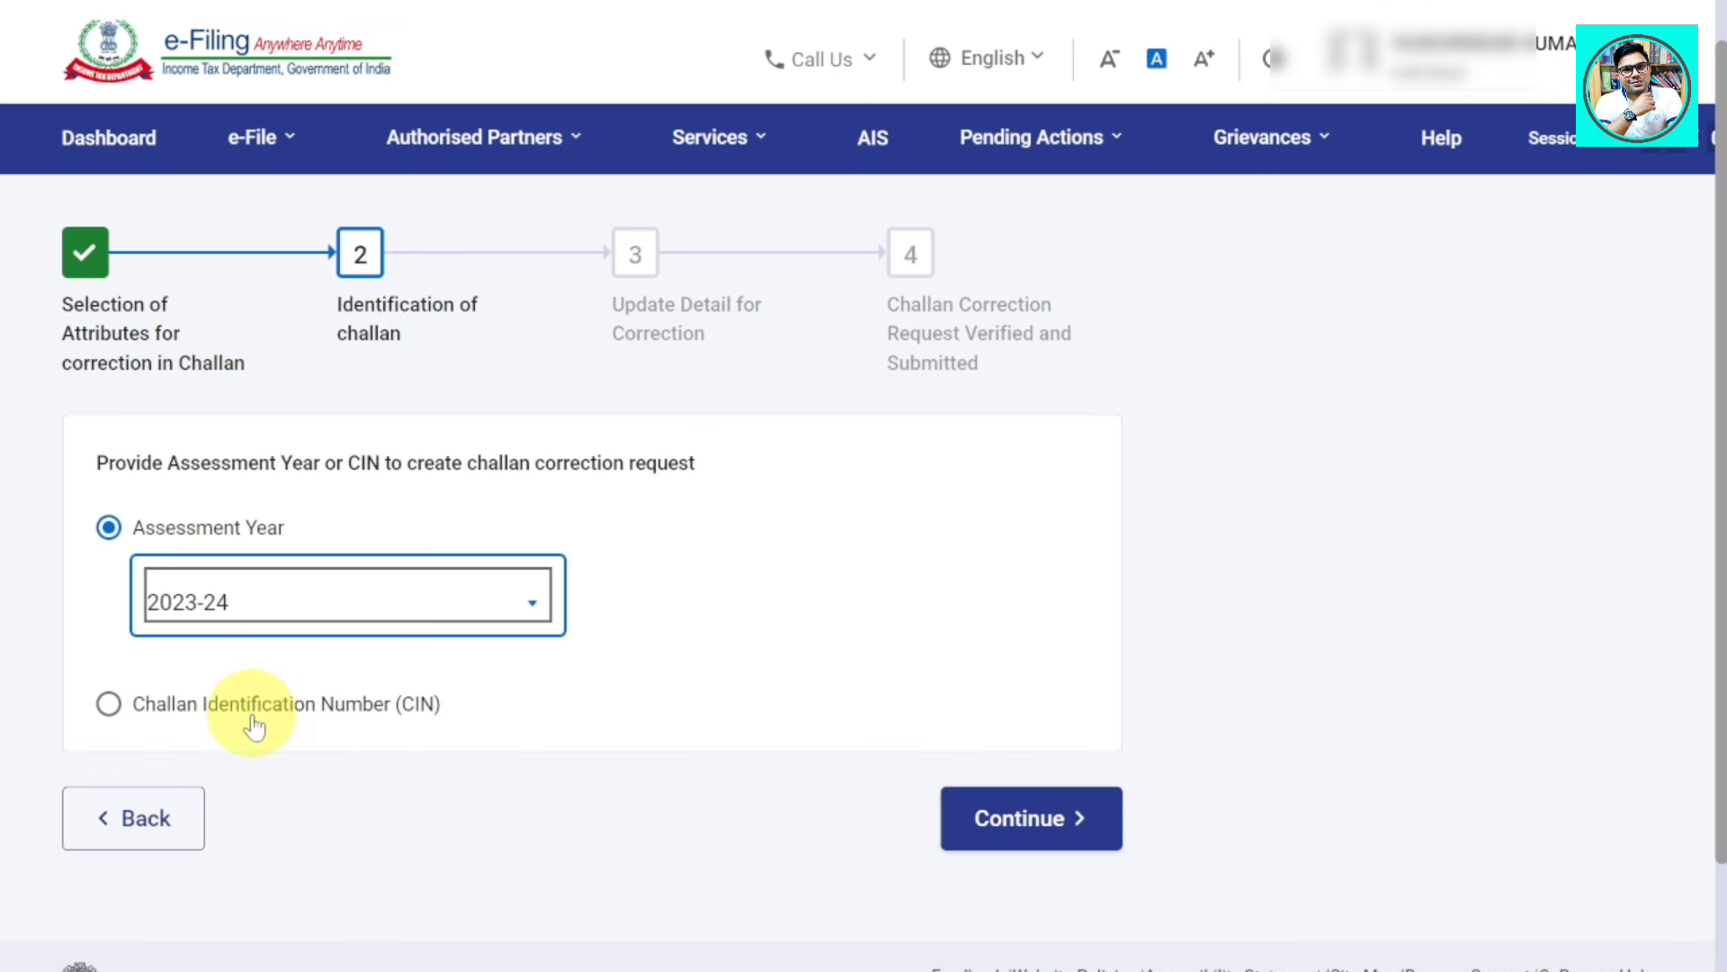
left_click(1001, 826)
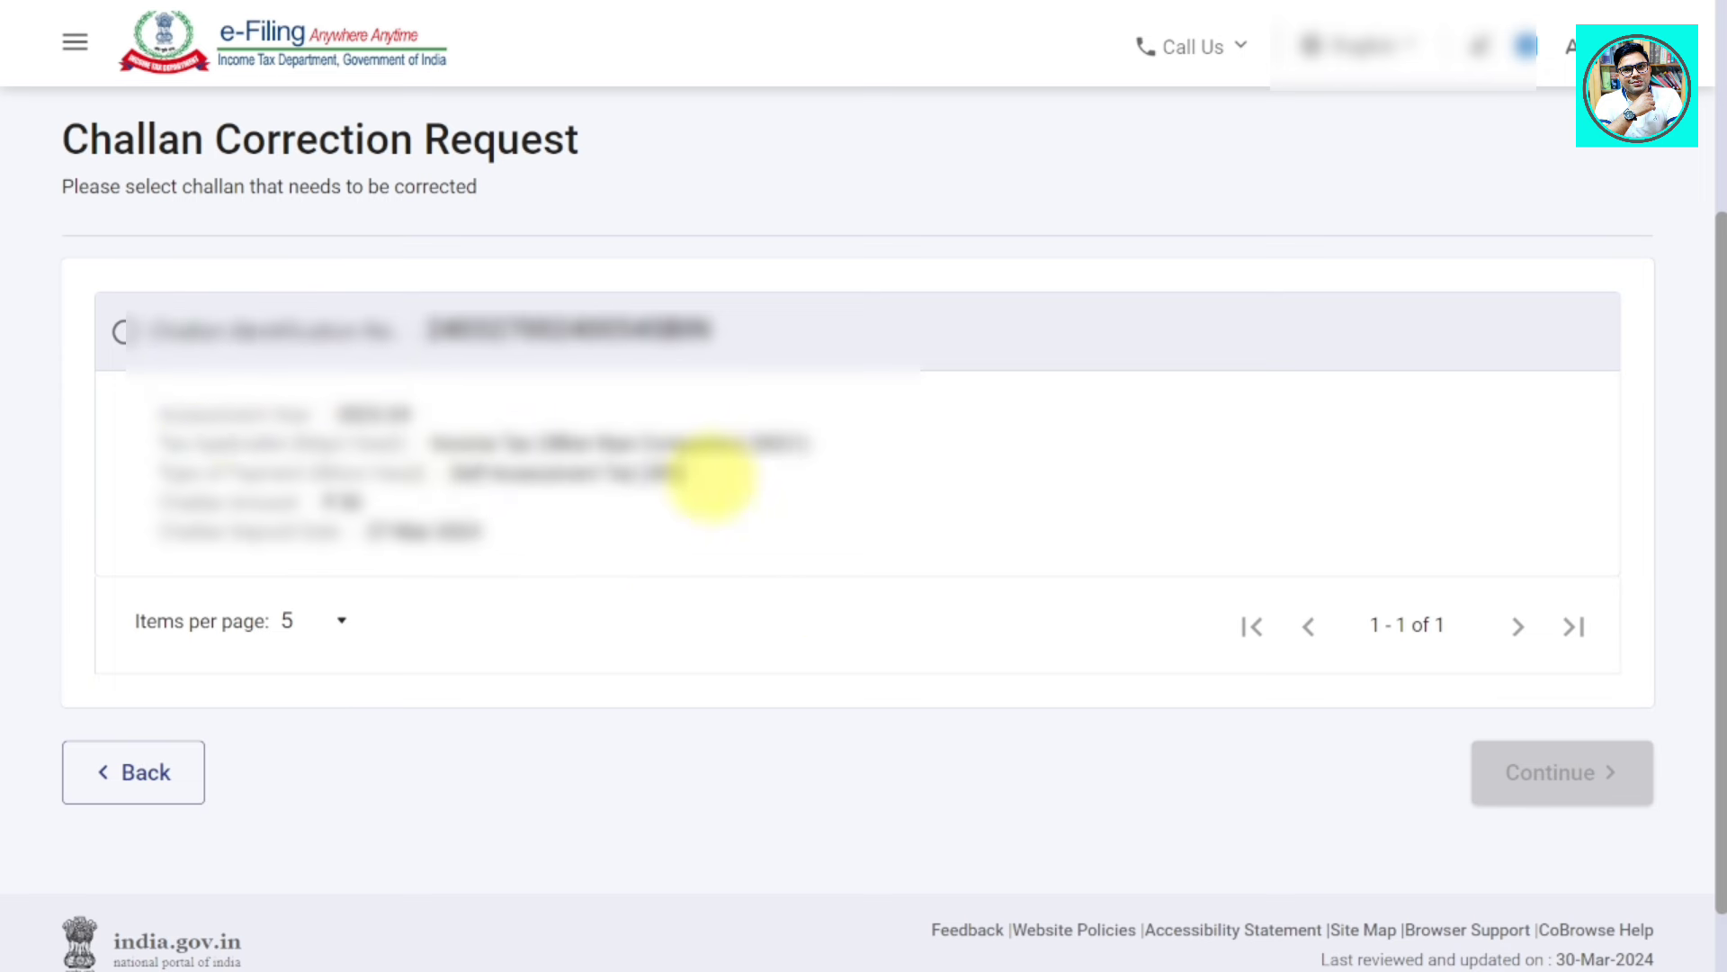
- Identify the challan by its CIN instead, filled from the saved suggestion, and continue
scroll(681, 620, "up", 2)
scroll(681, 620, "up", 1)
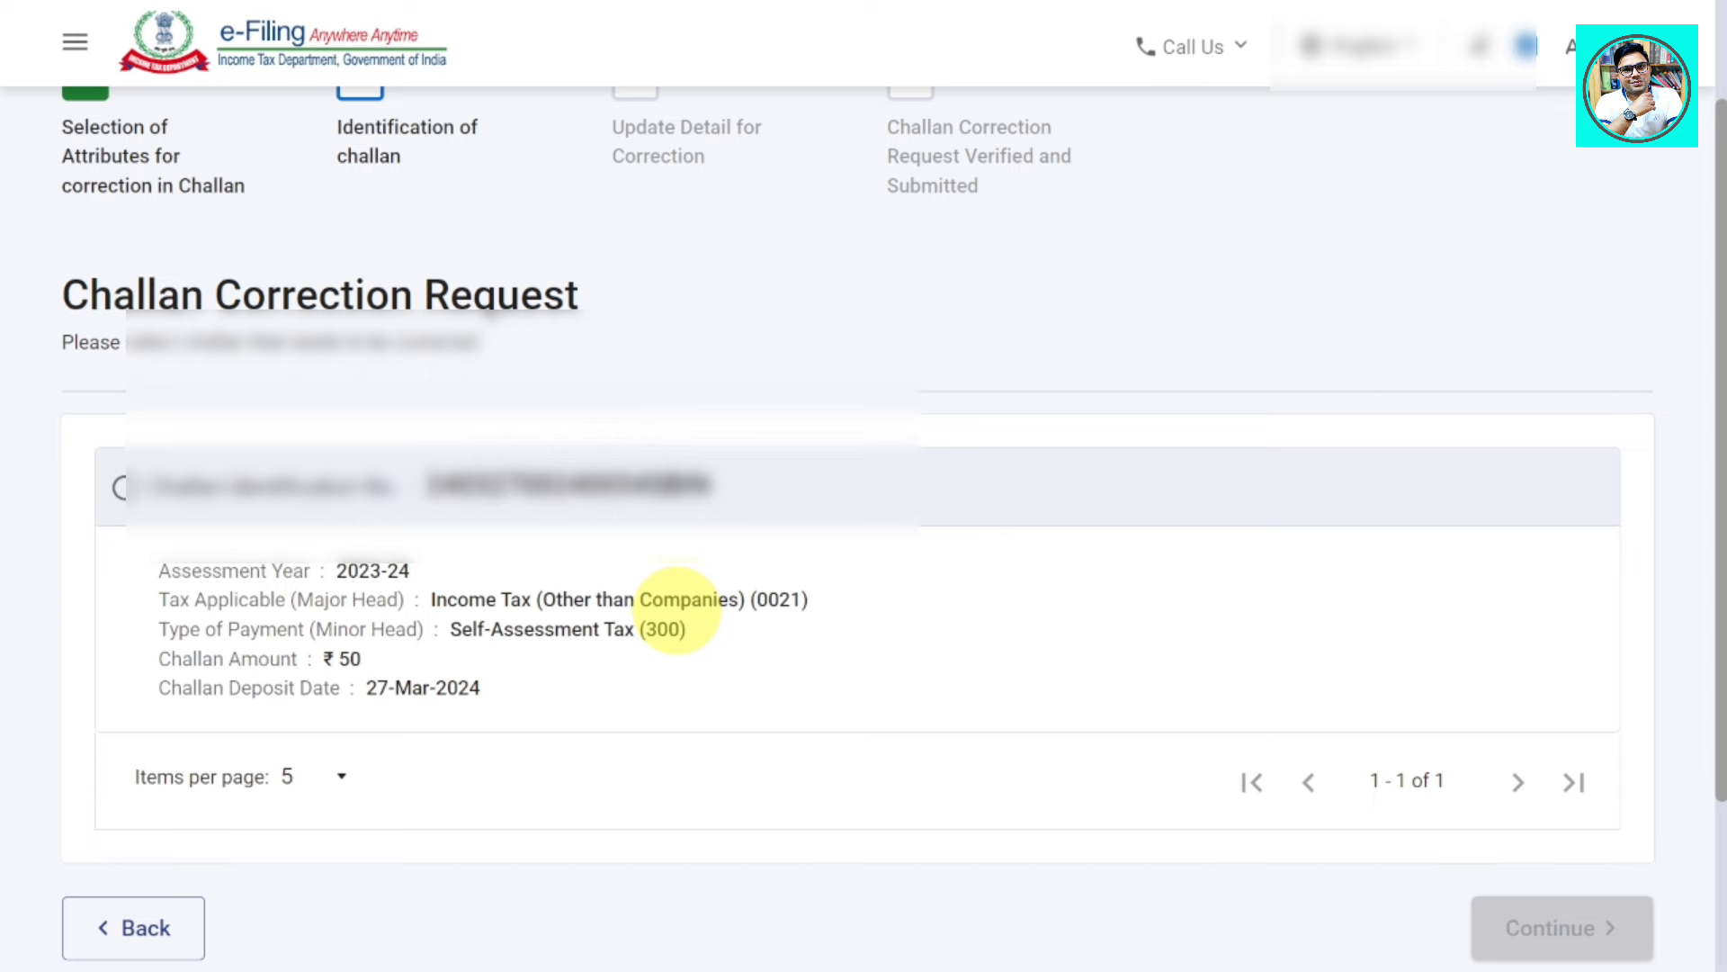
scroll(676, 621, "down", 2)
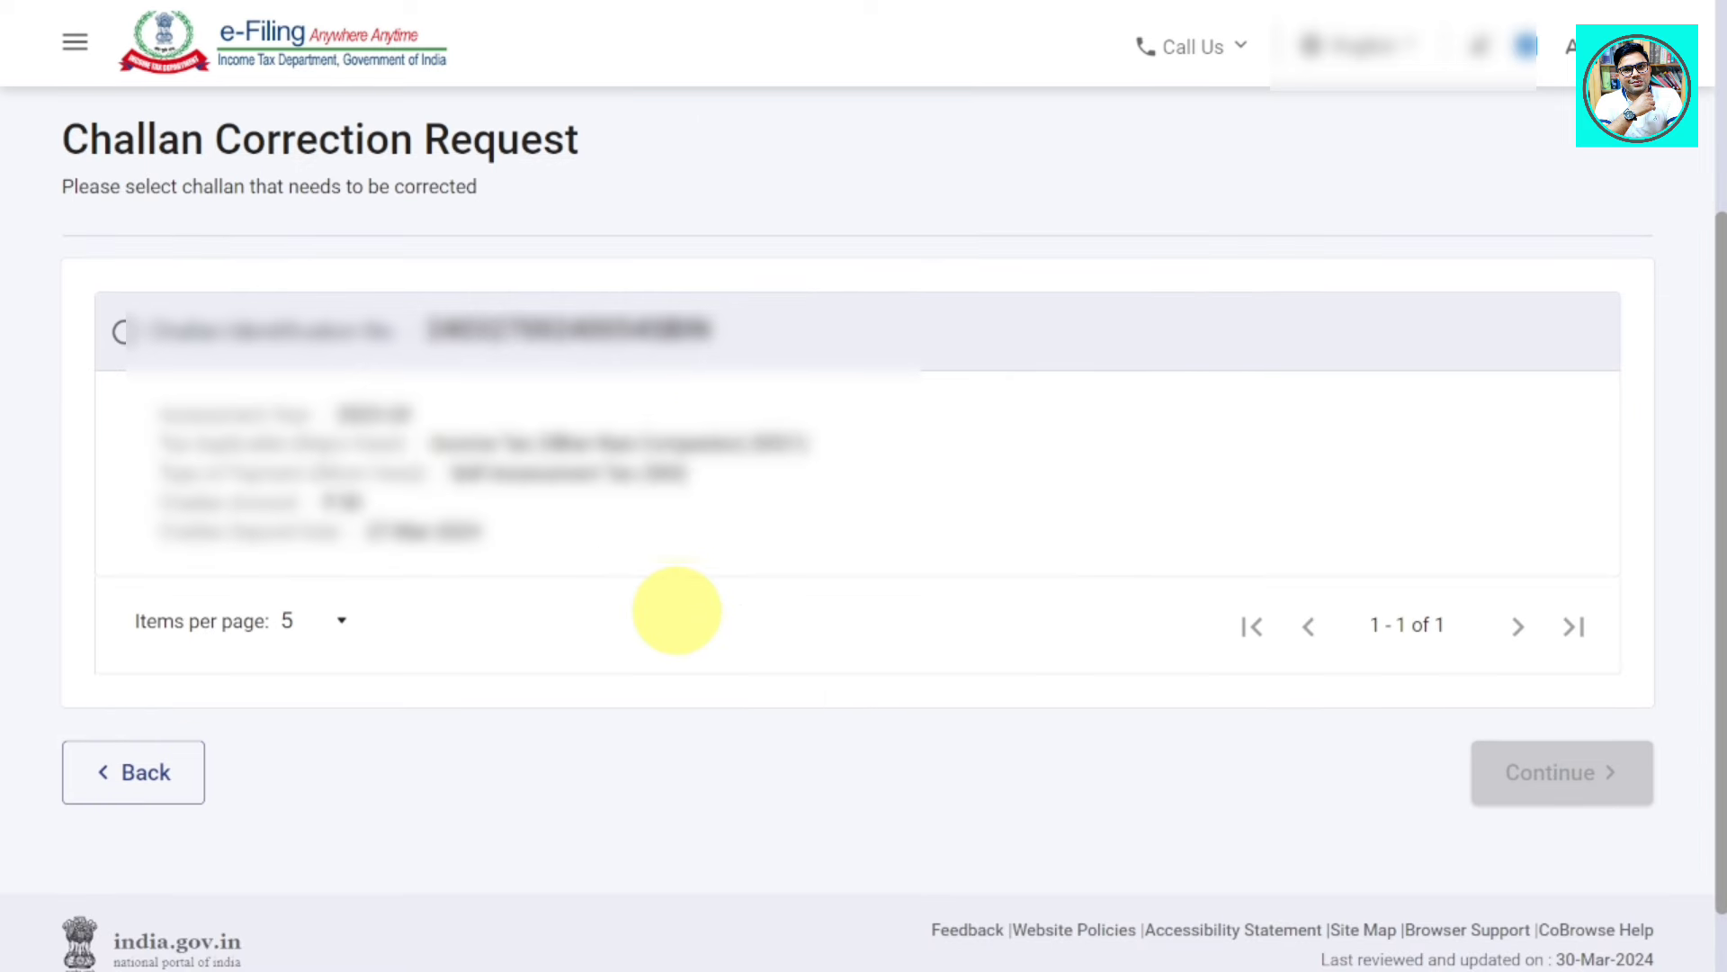
left_click(162, 775)
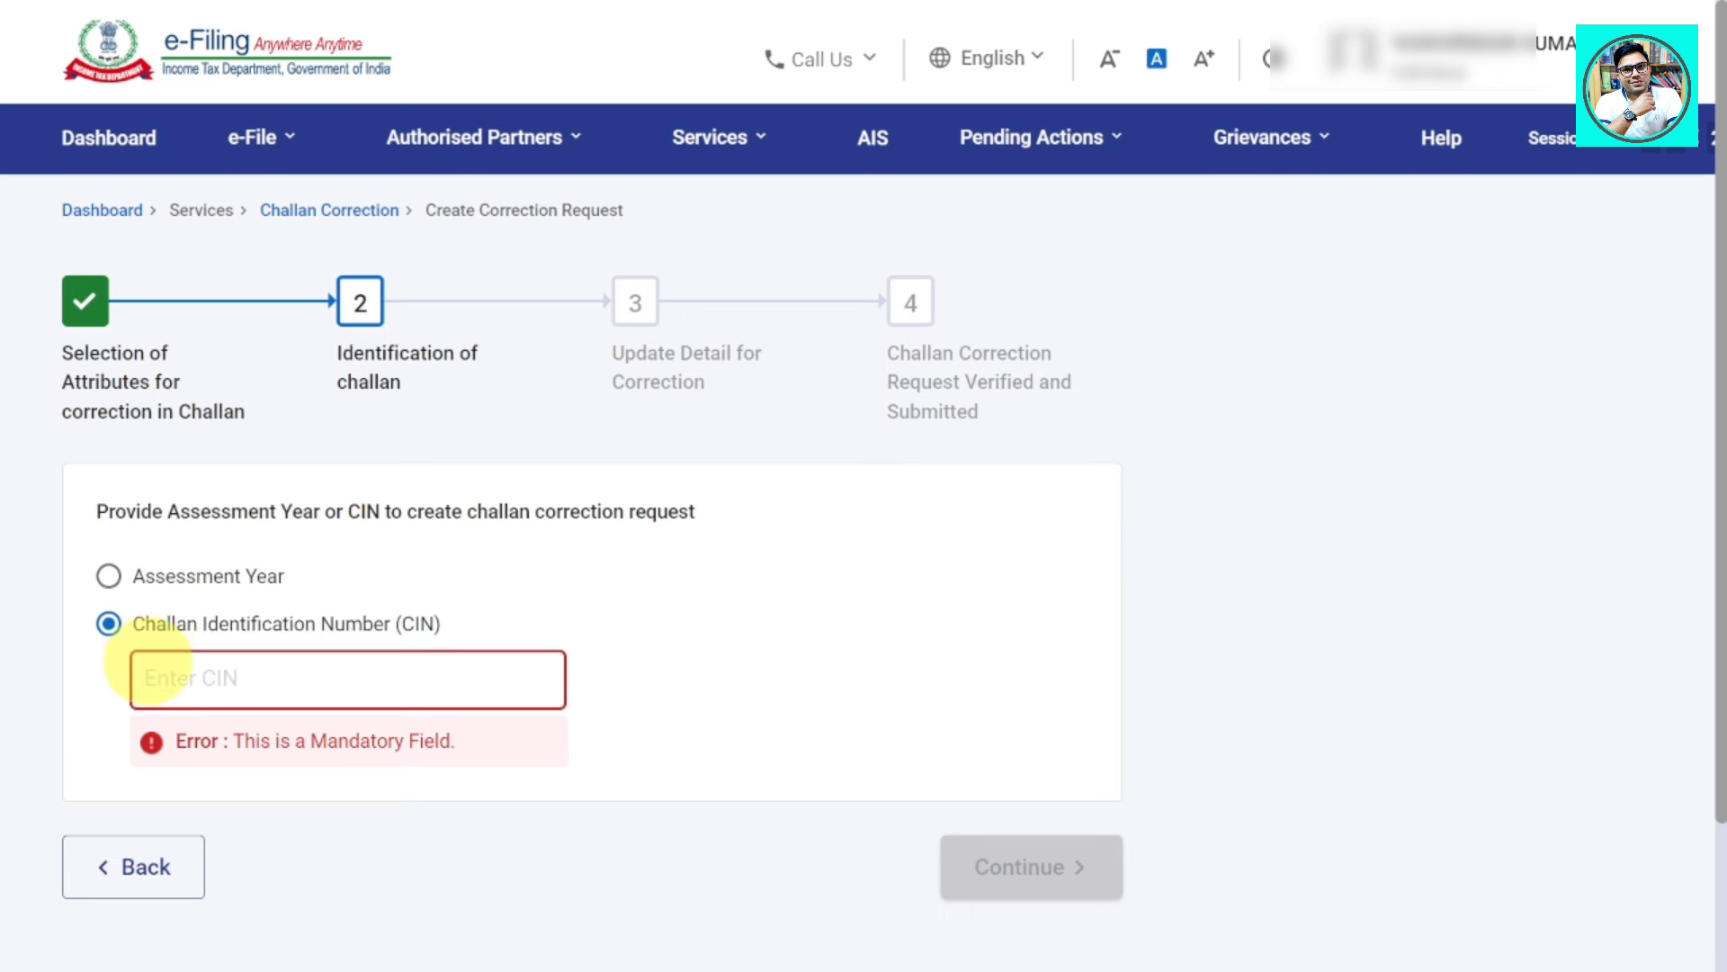
left_click(148, 666)
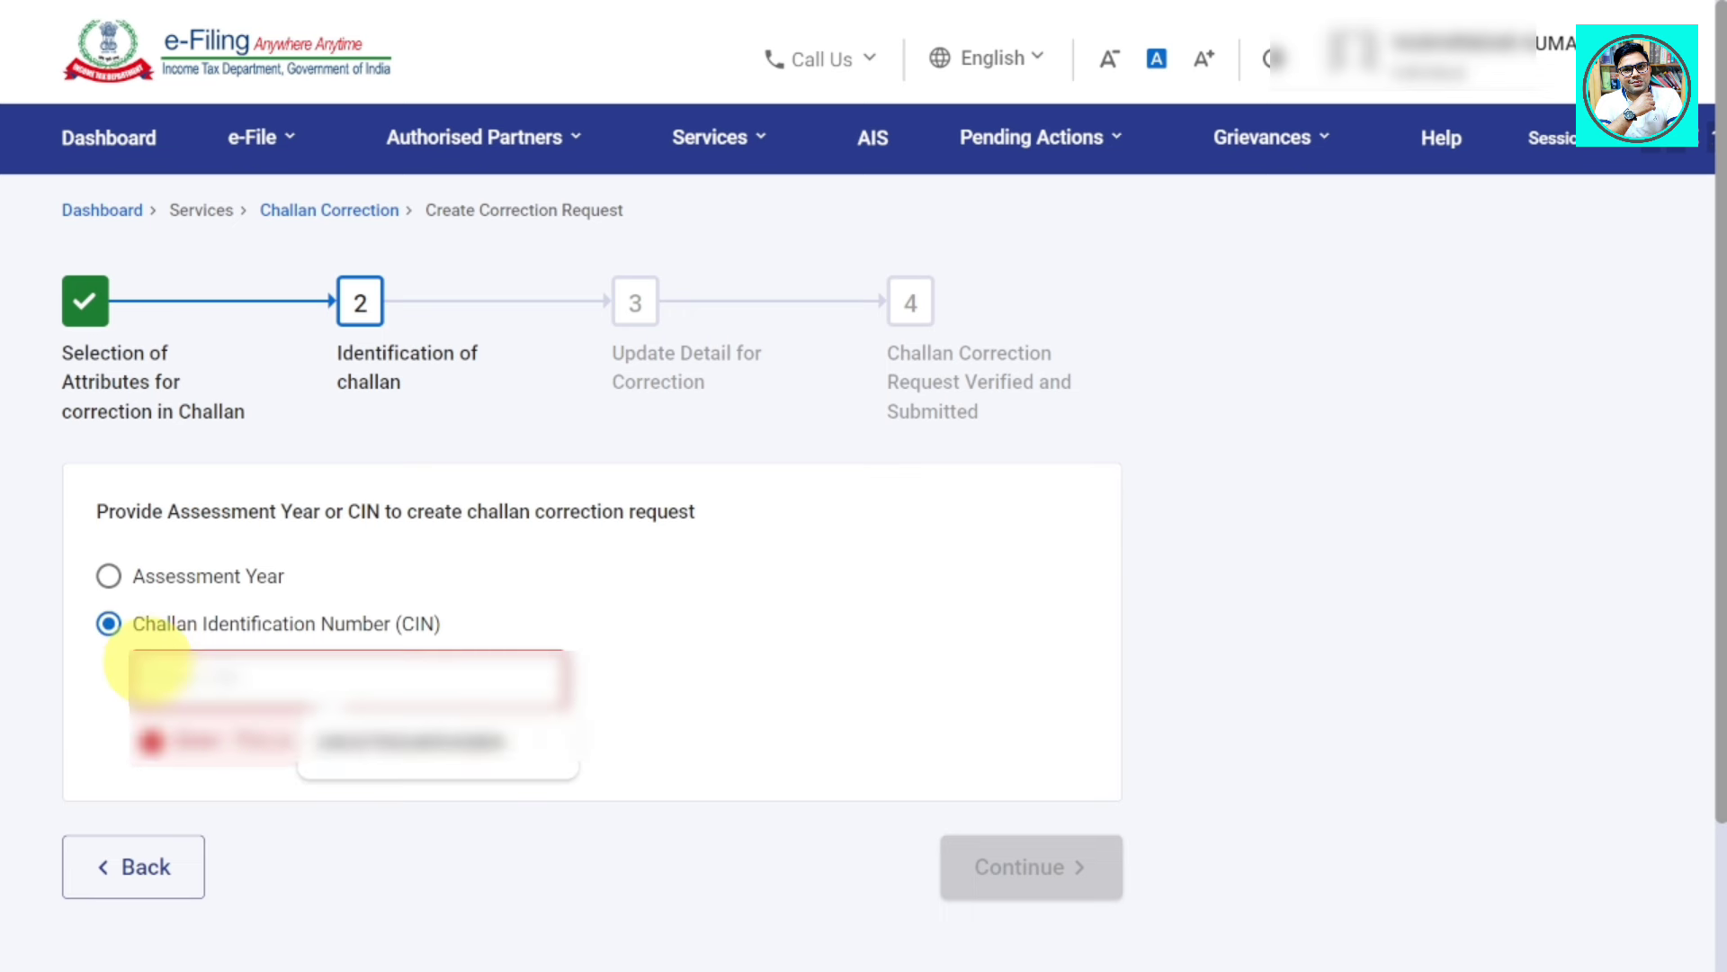
key("Down")
key("Return")
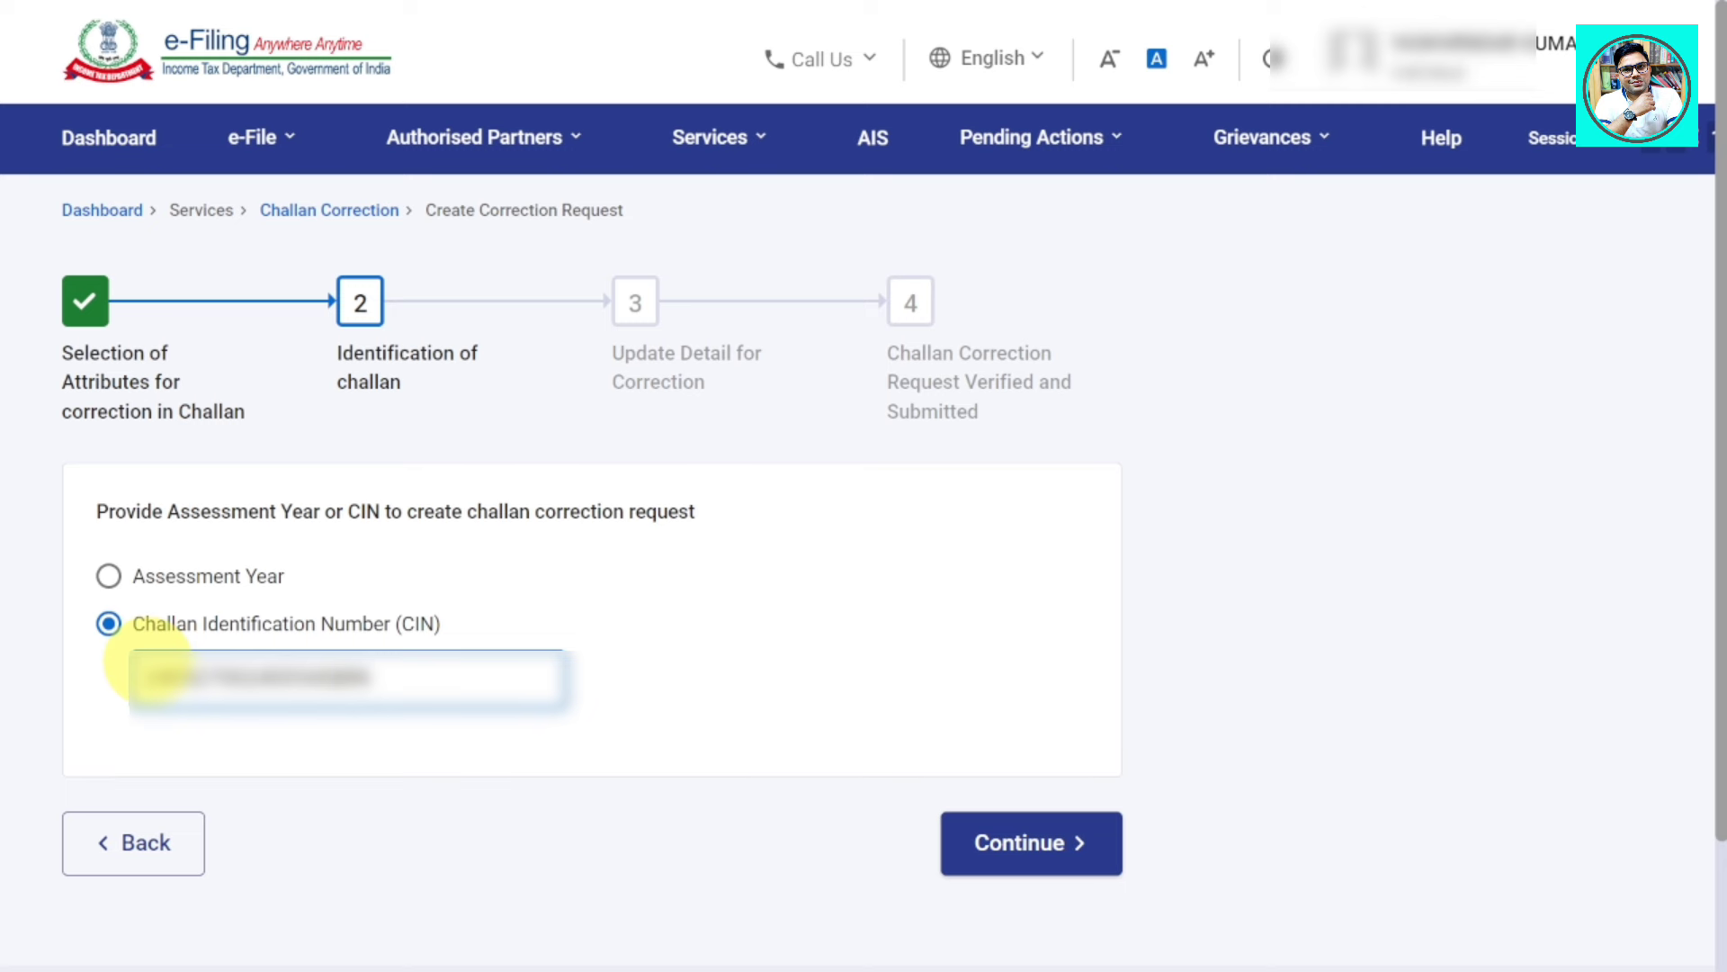
left_click(1023, 839)
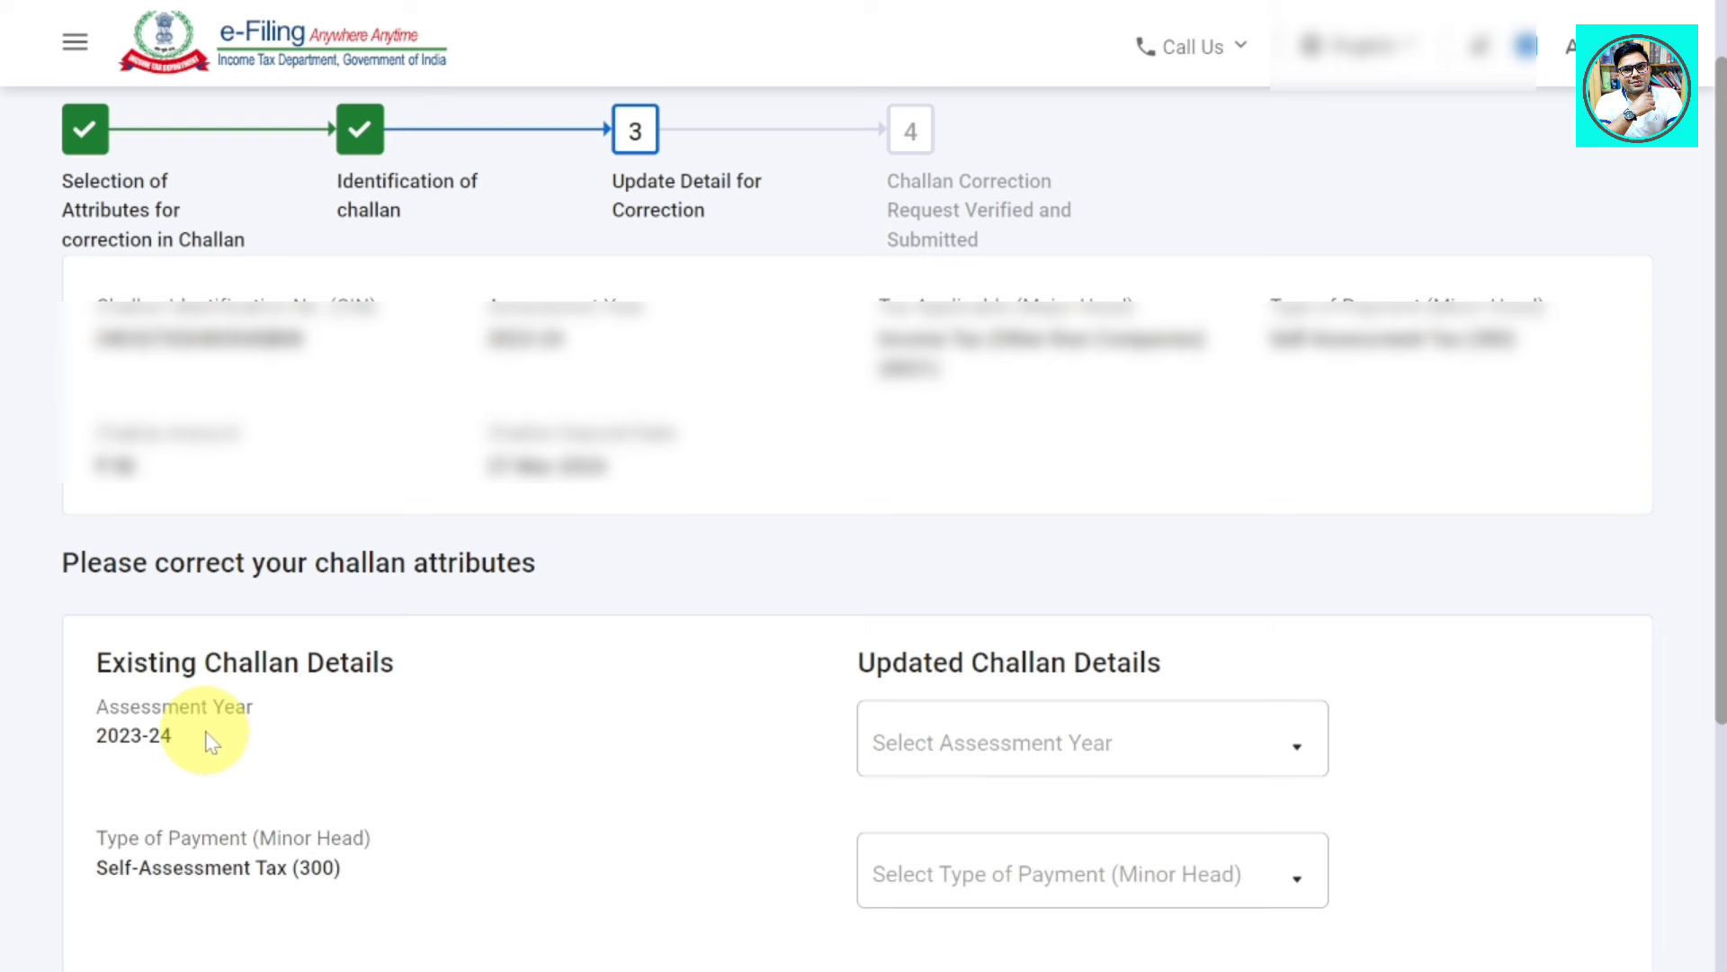
- Change the challan's Assessment Year to 2024-25 and its minor head to Advance Tax (100)
left_click(990, 763)
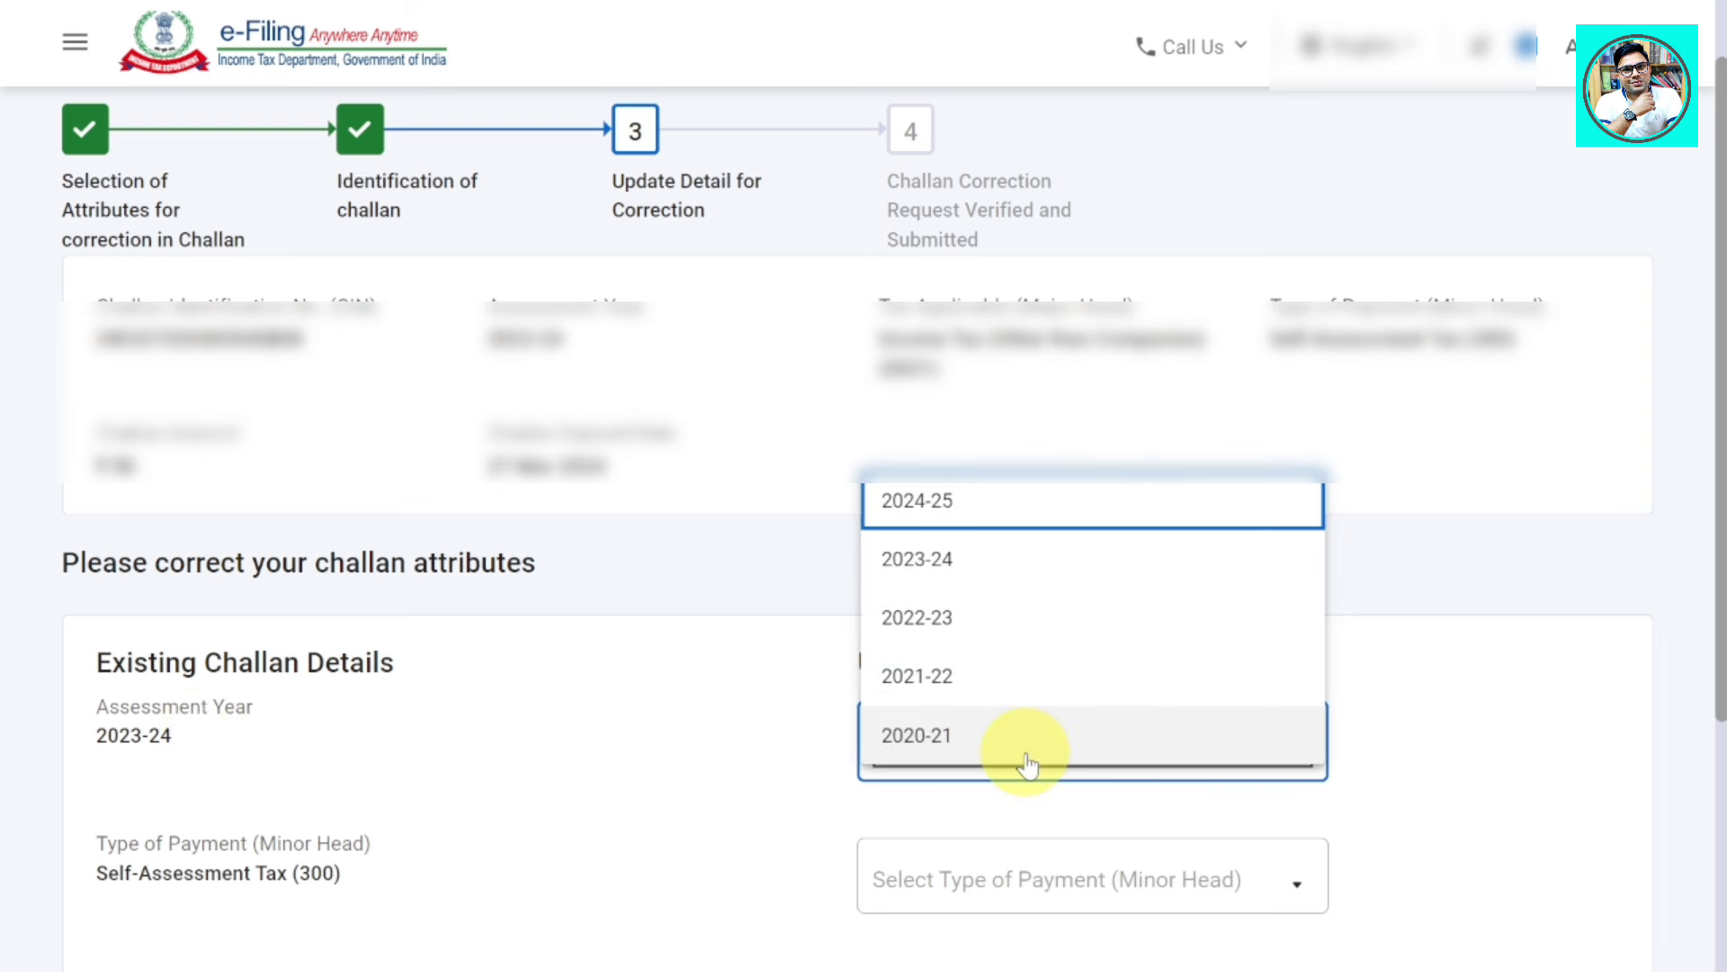
left_click(987, 518)
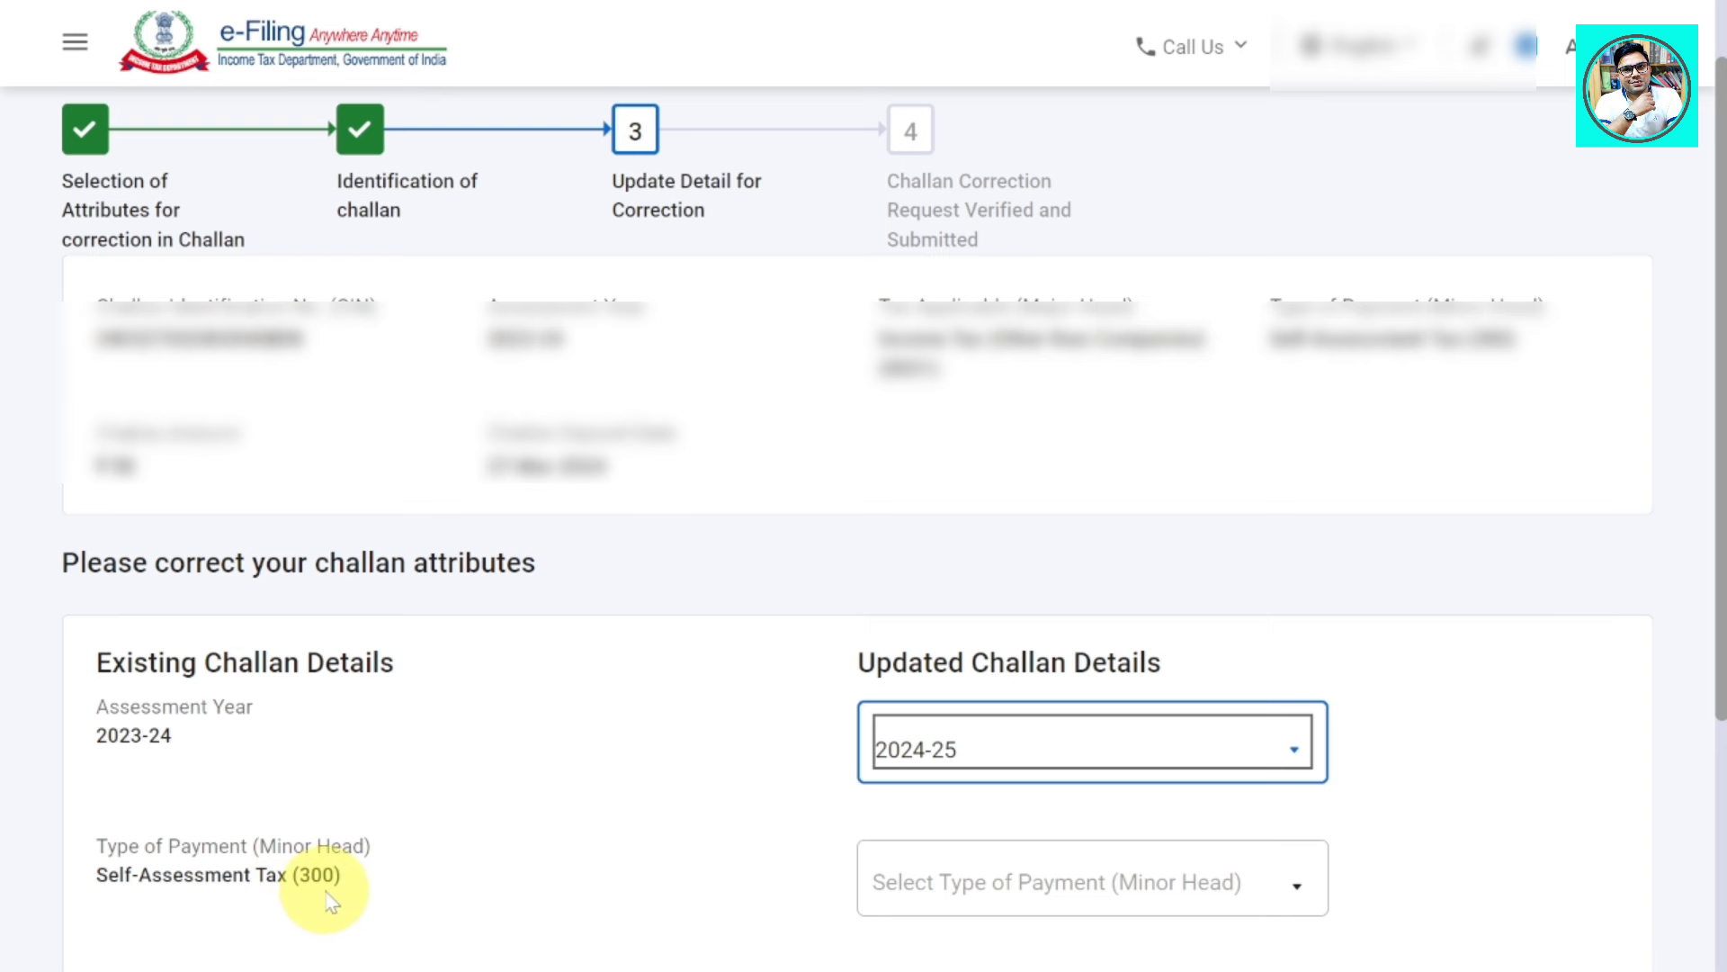
left_click(1166, 895)
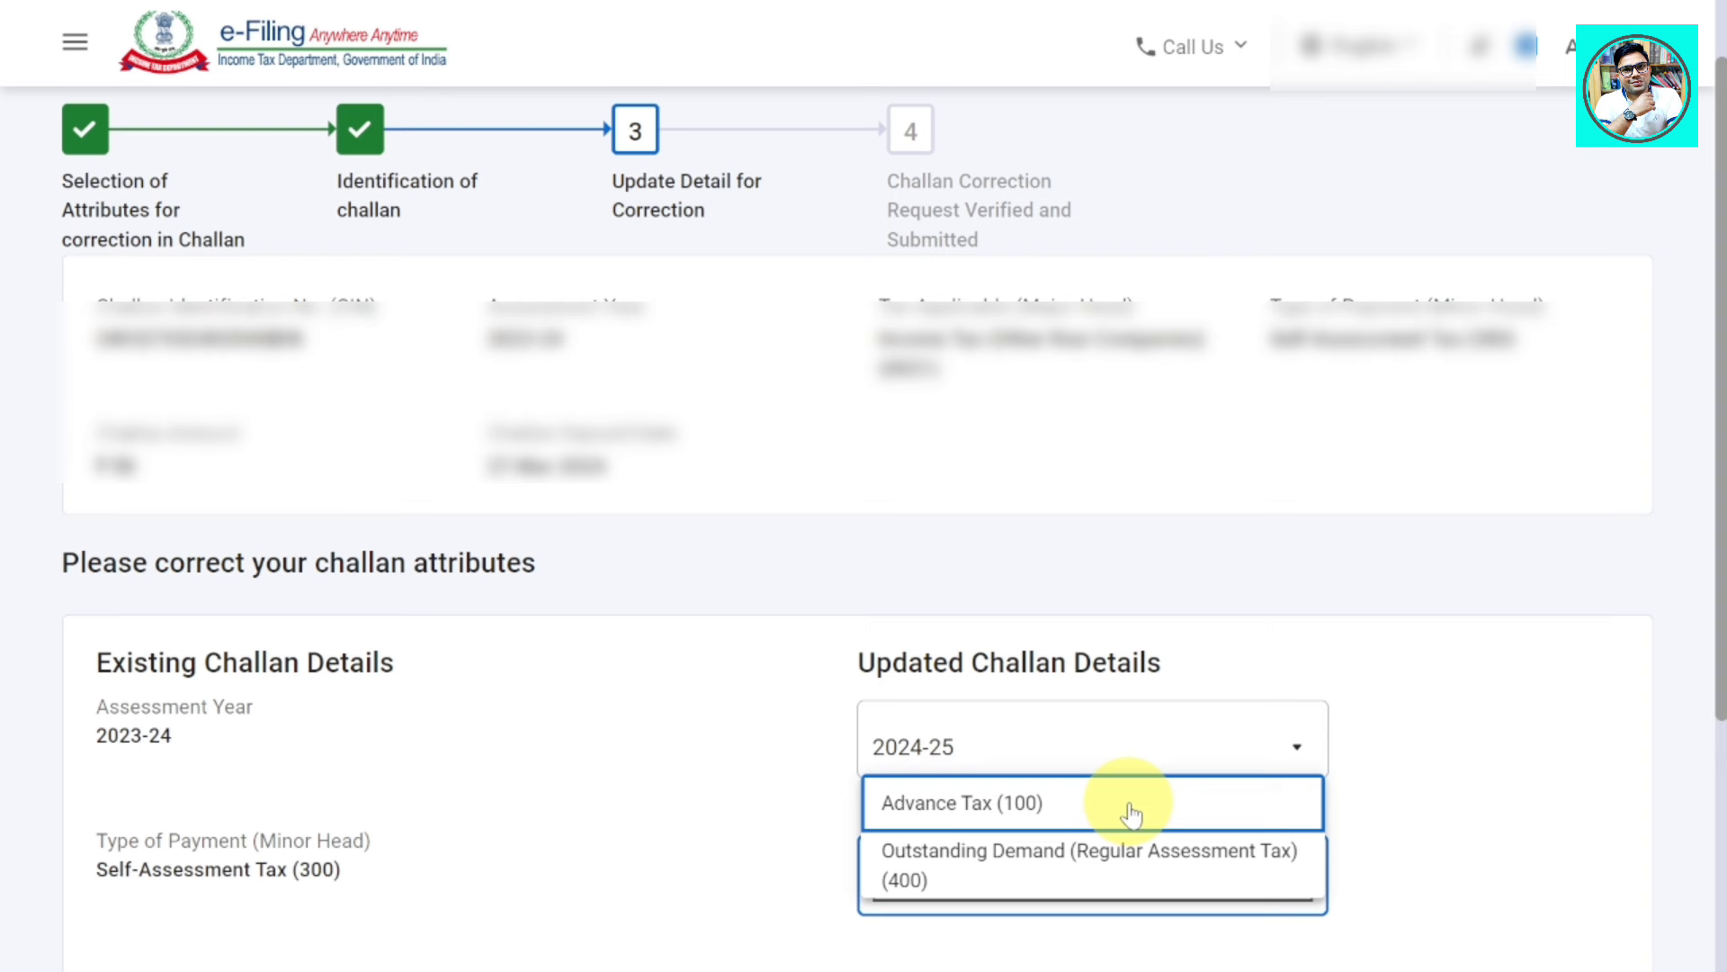
left_click(1132, 814)
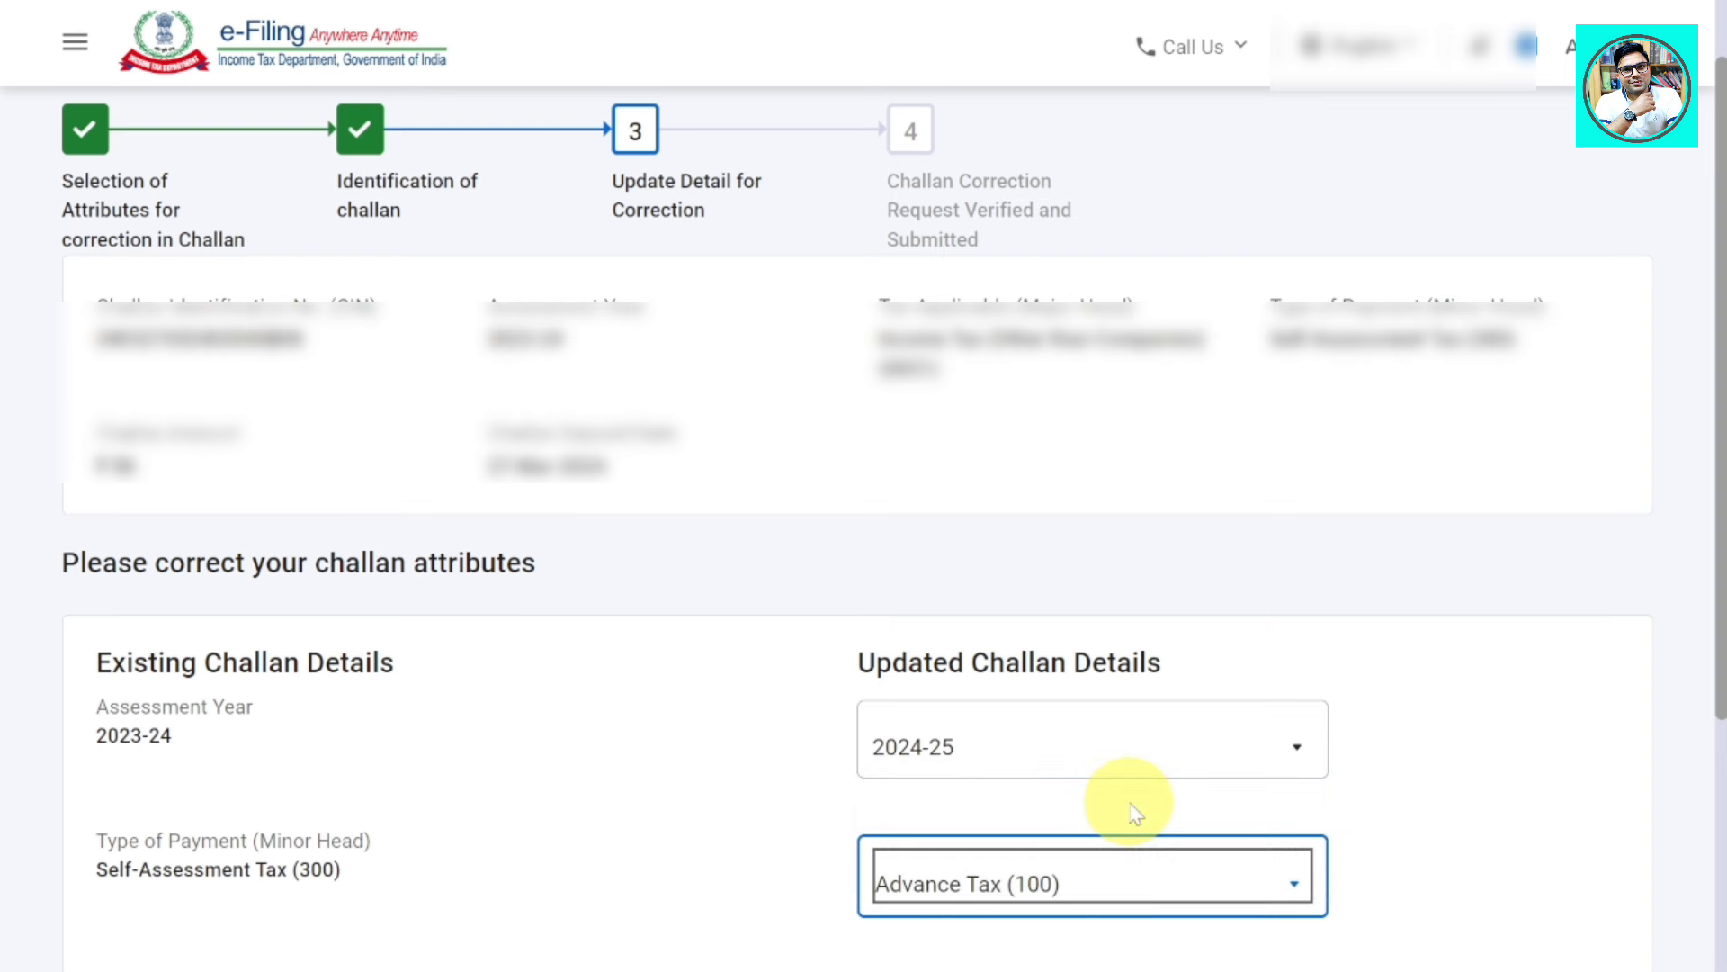
scroll(1135, 812, "down", 4)
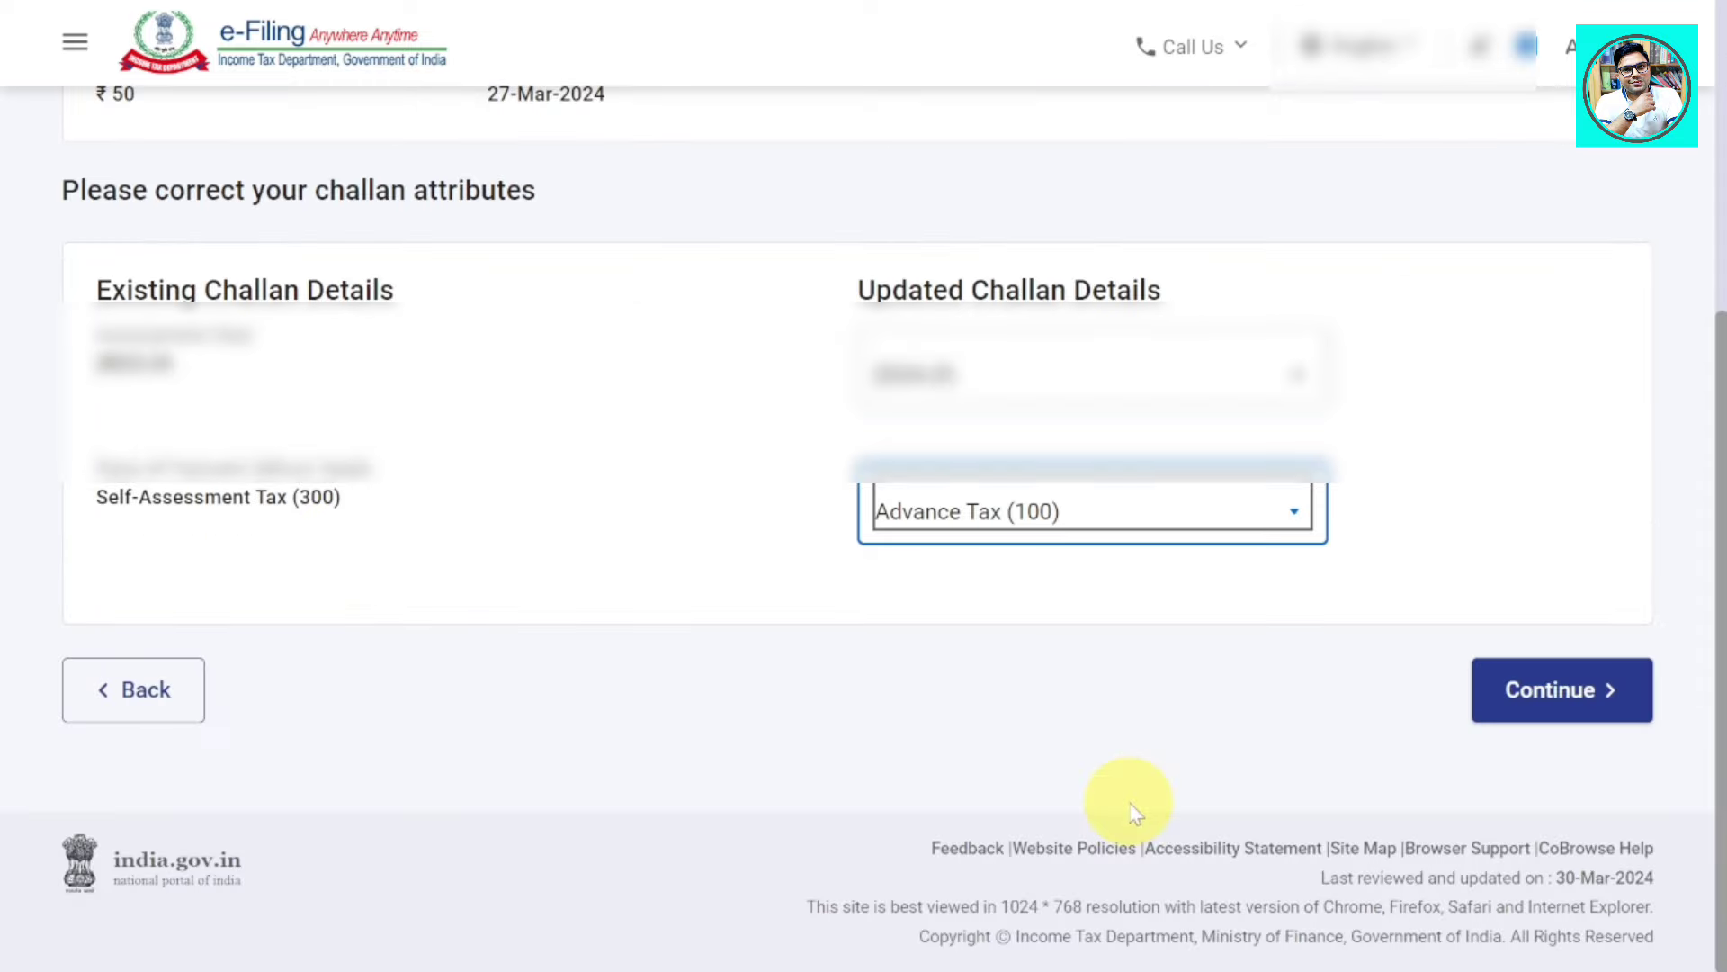
- Review the Summary of the year and minor head changes and accept it
left_click(1590, 710)
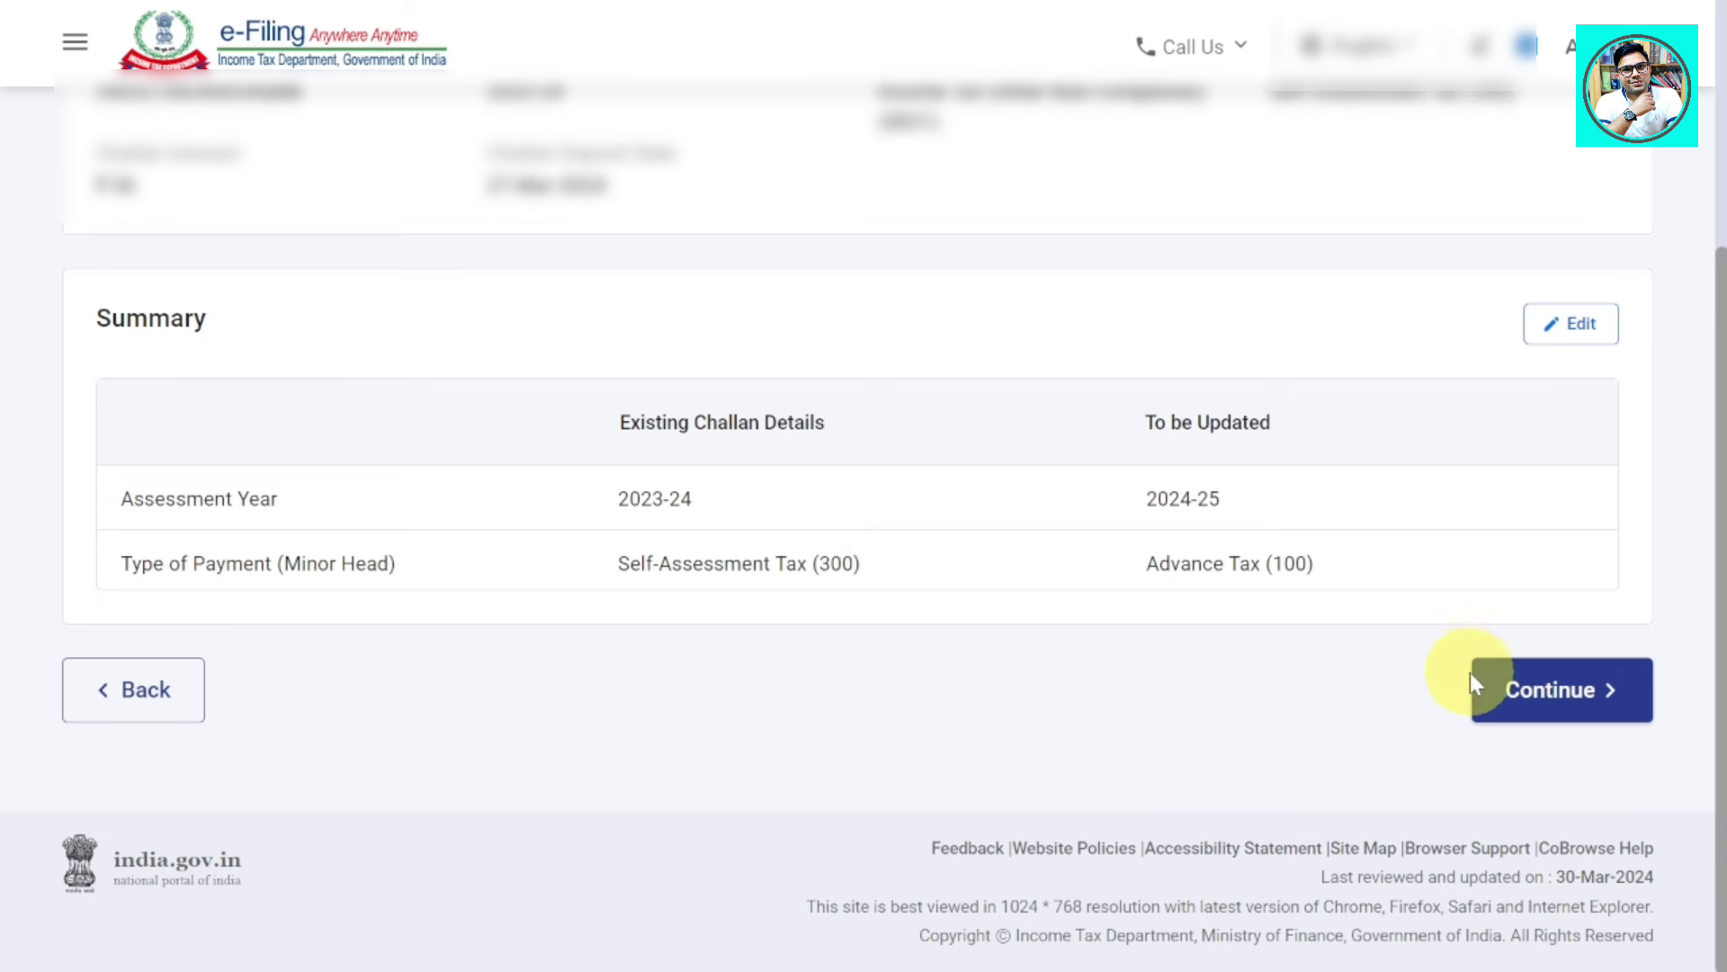
left_click(1523, 695)
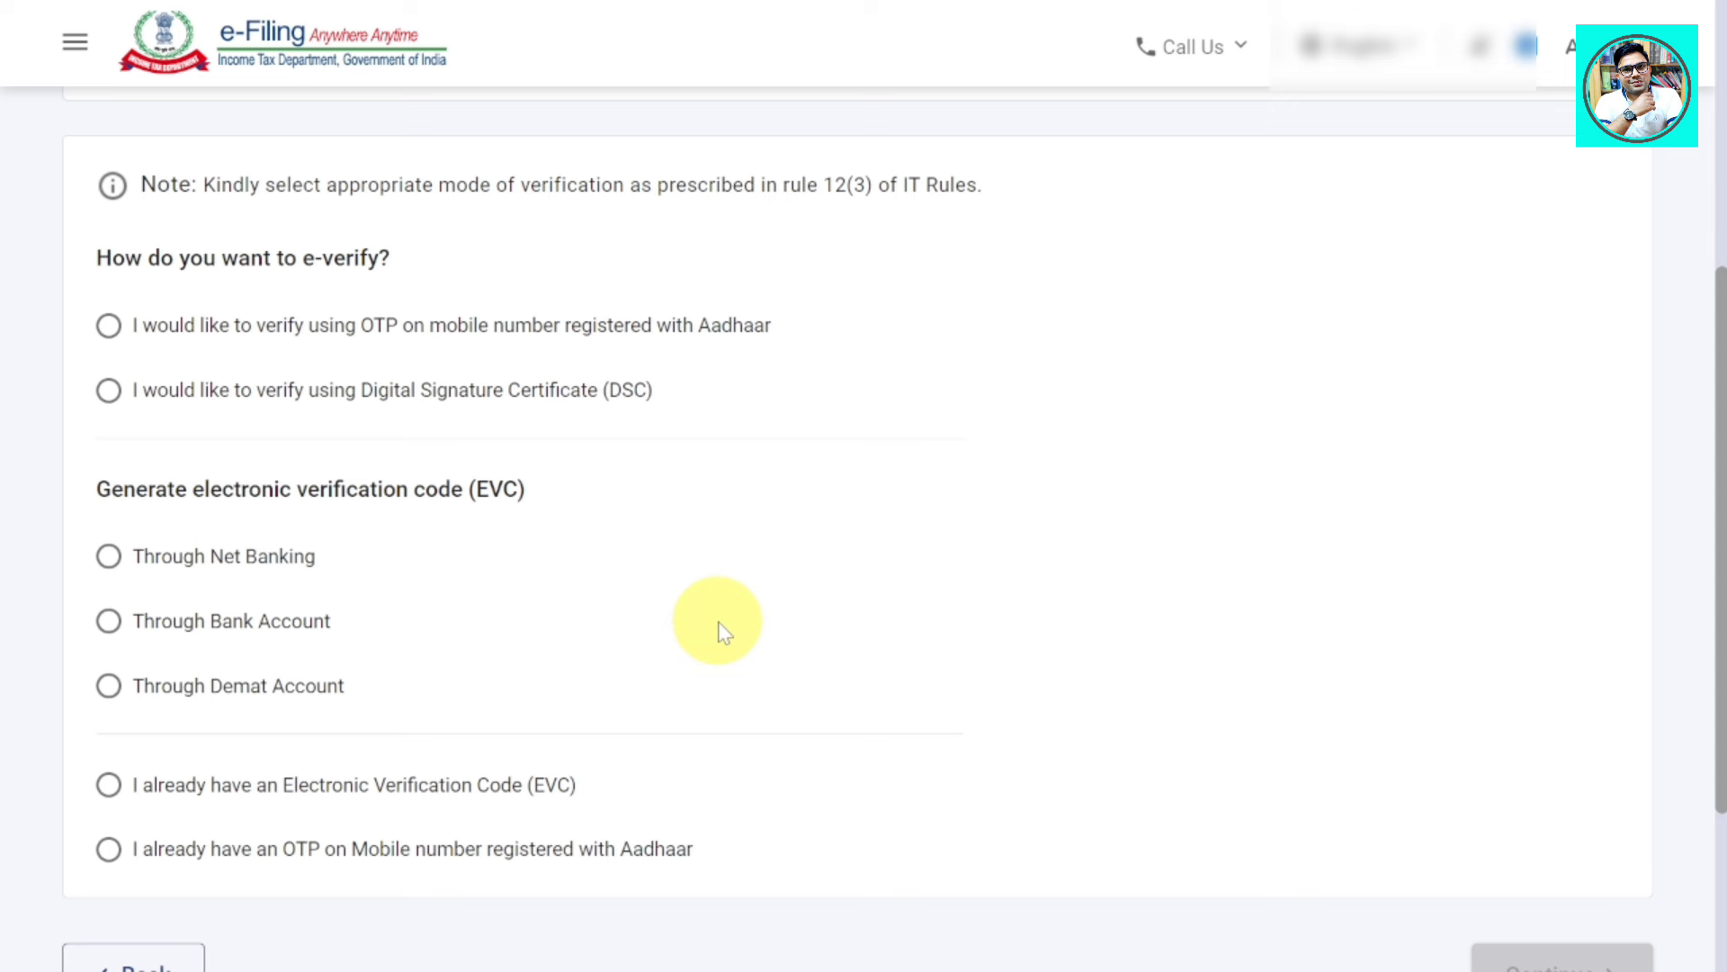
- Choose e-verification by OTP sent to the Aadhaar-registered mobile
left_click(109, 327)
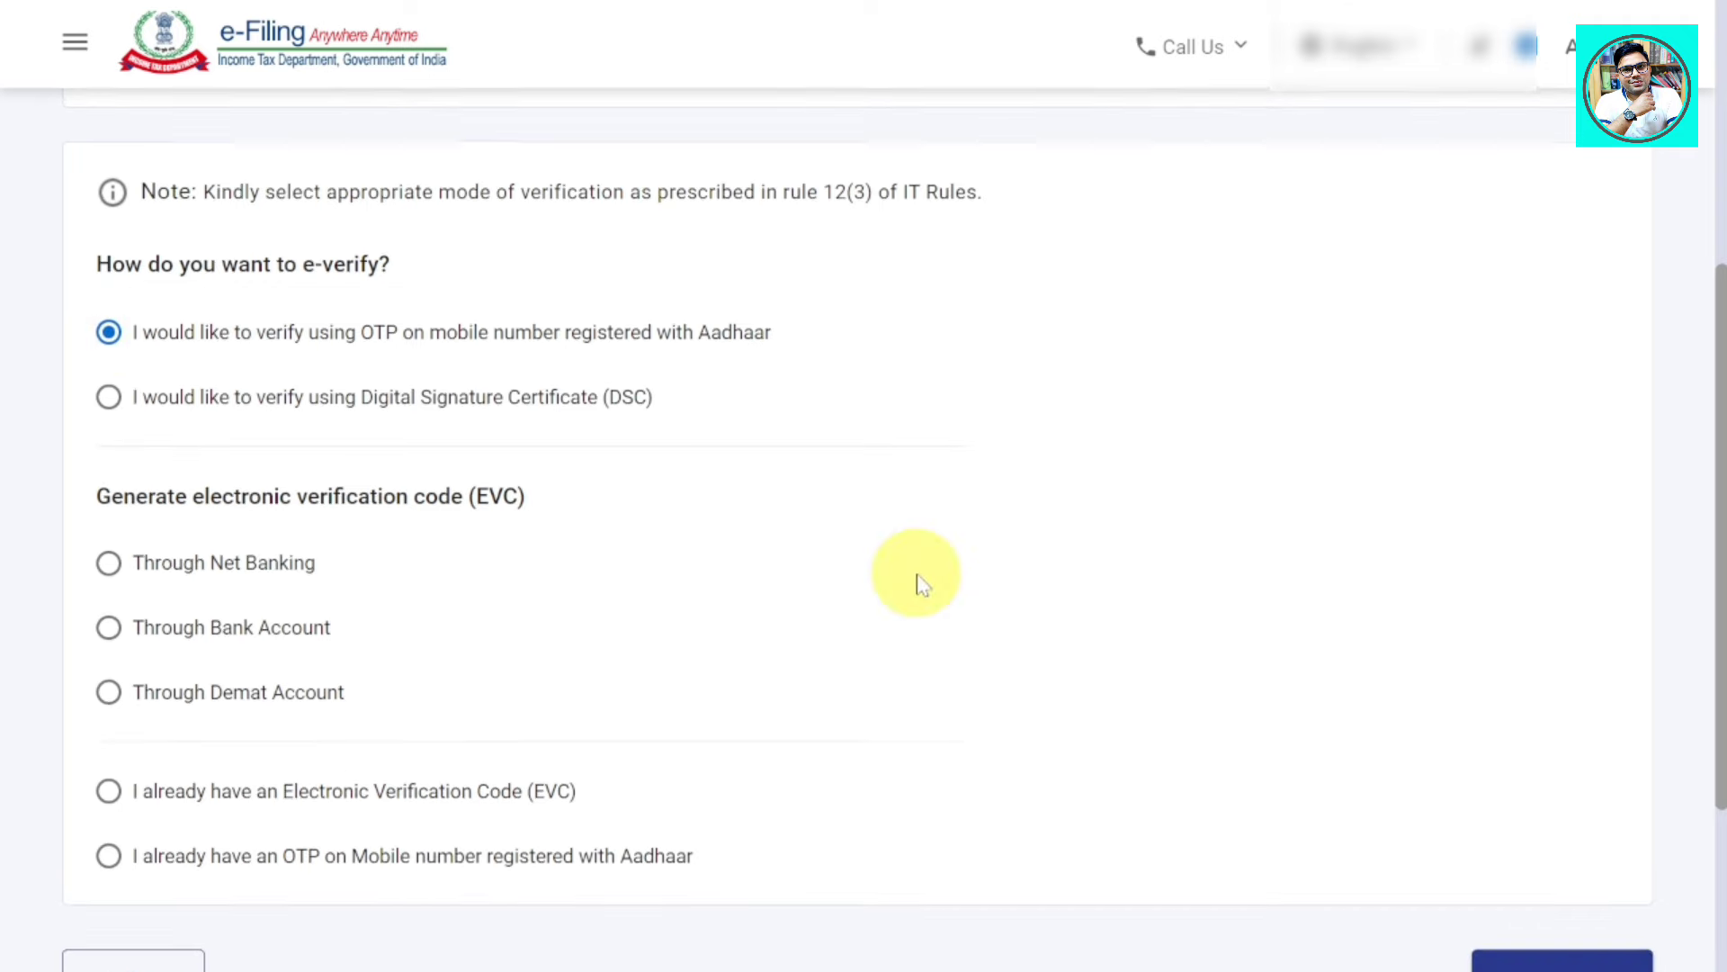
scroll(923, 585, "down", 2)
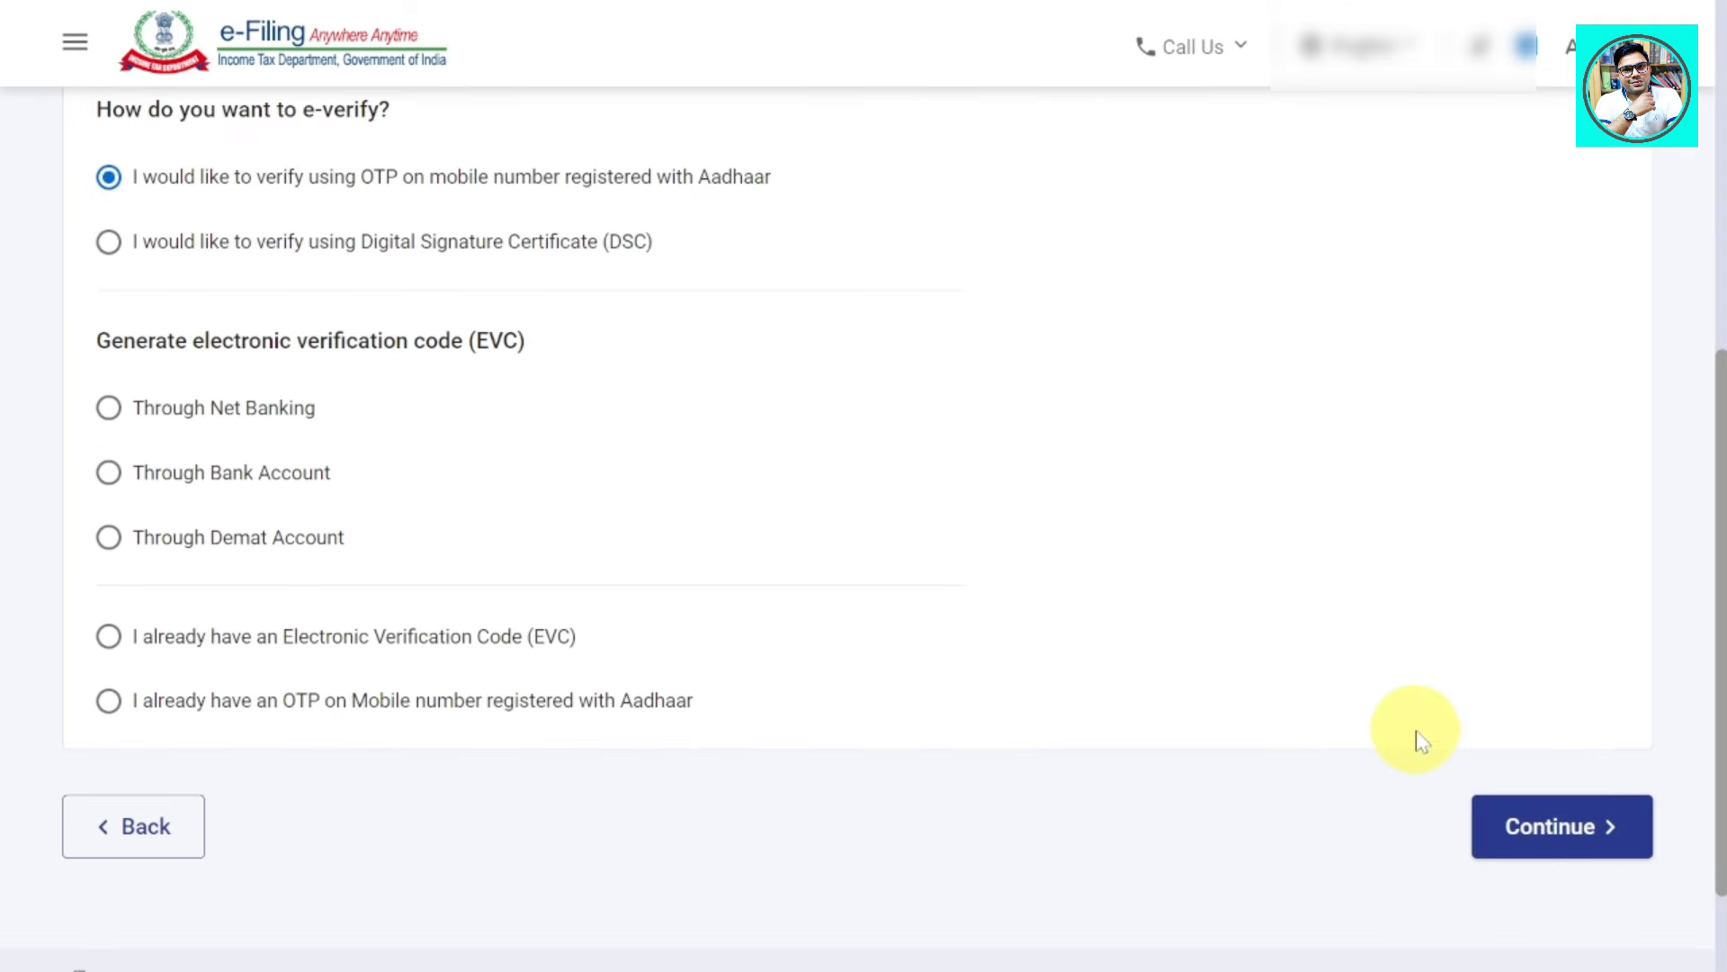
left_click(1538, 829)
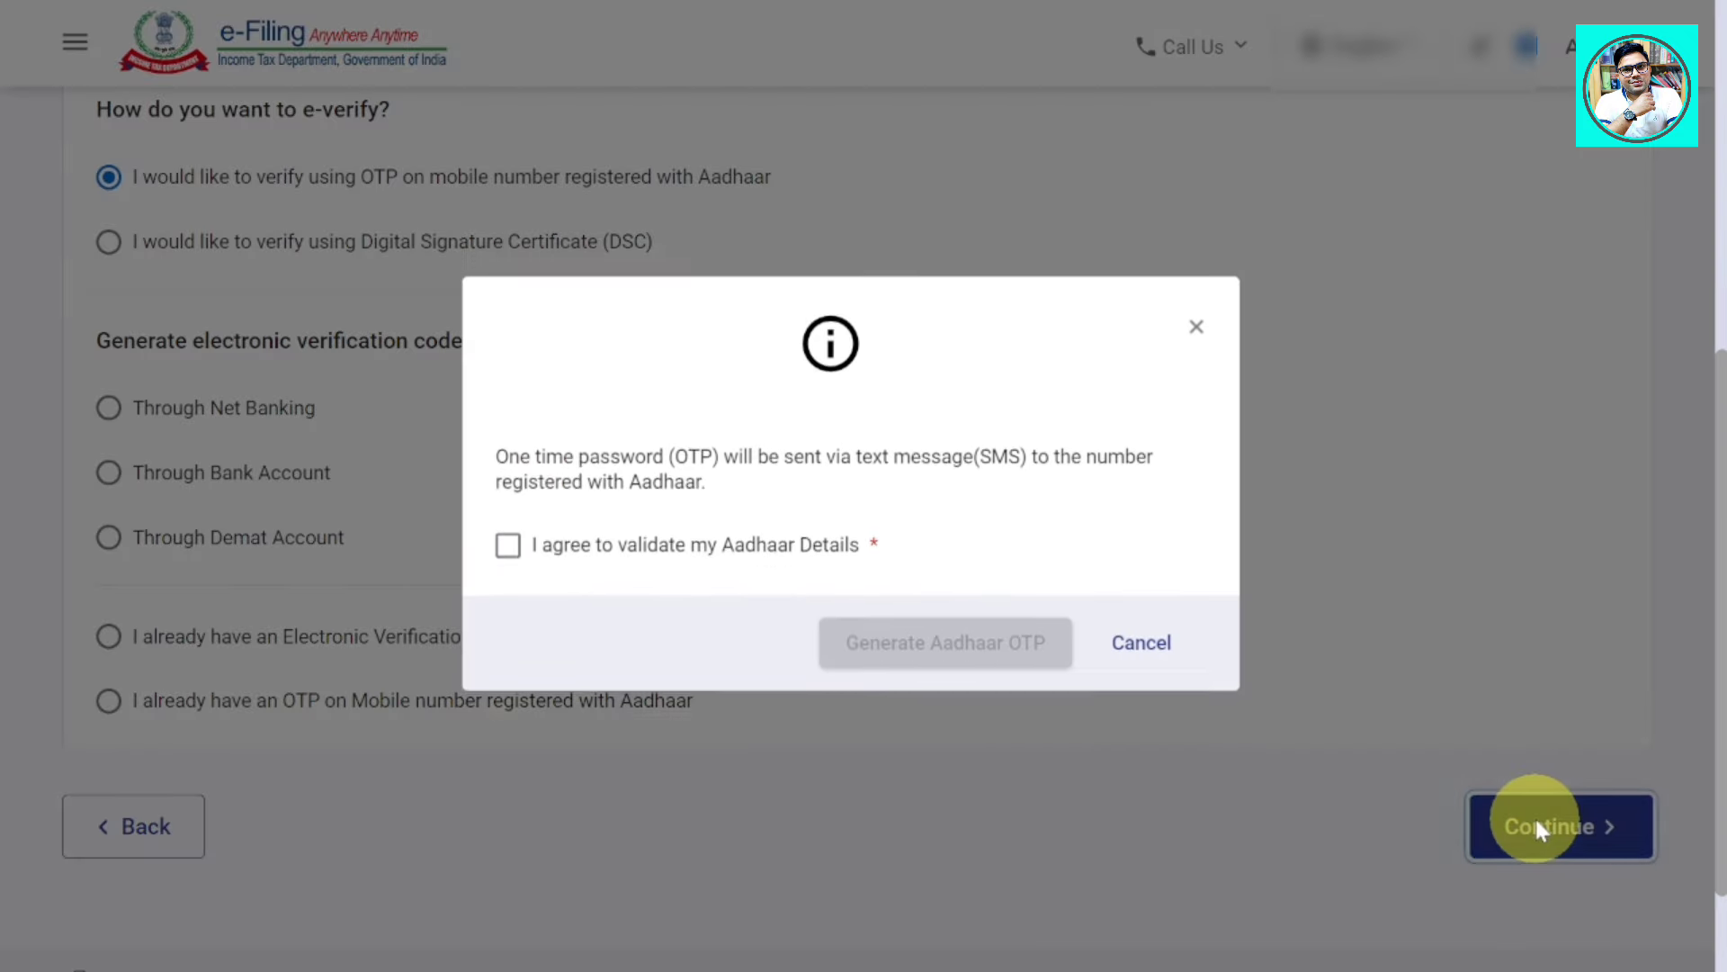
- Agree to Aadhaar validation, generate the OTP, enter it and validate to submit
left_click(509, 549)
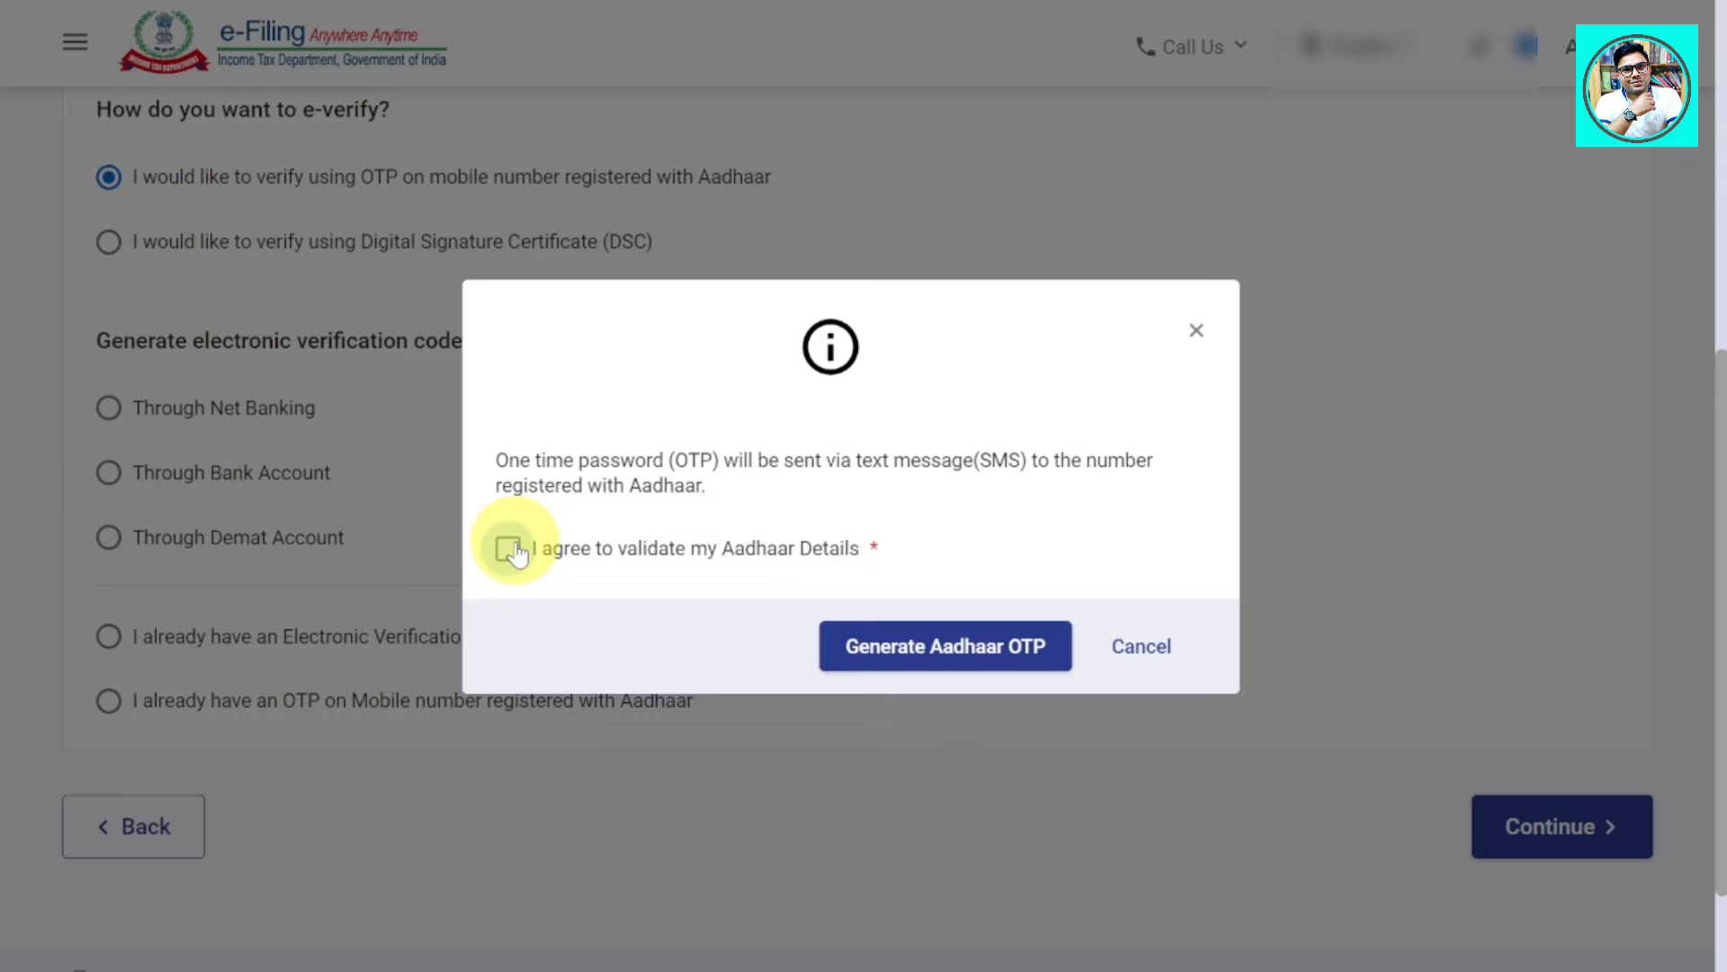
left_click(972, 648)
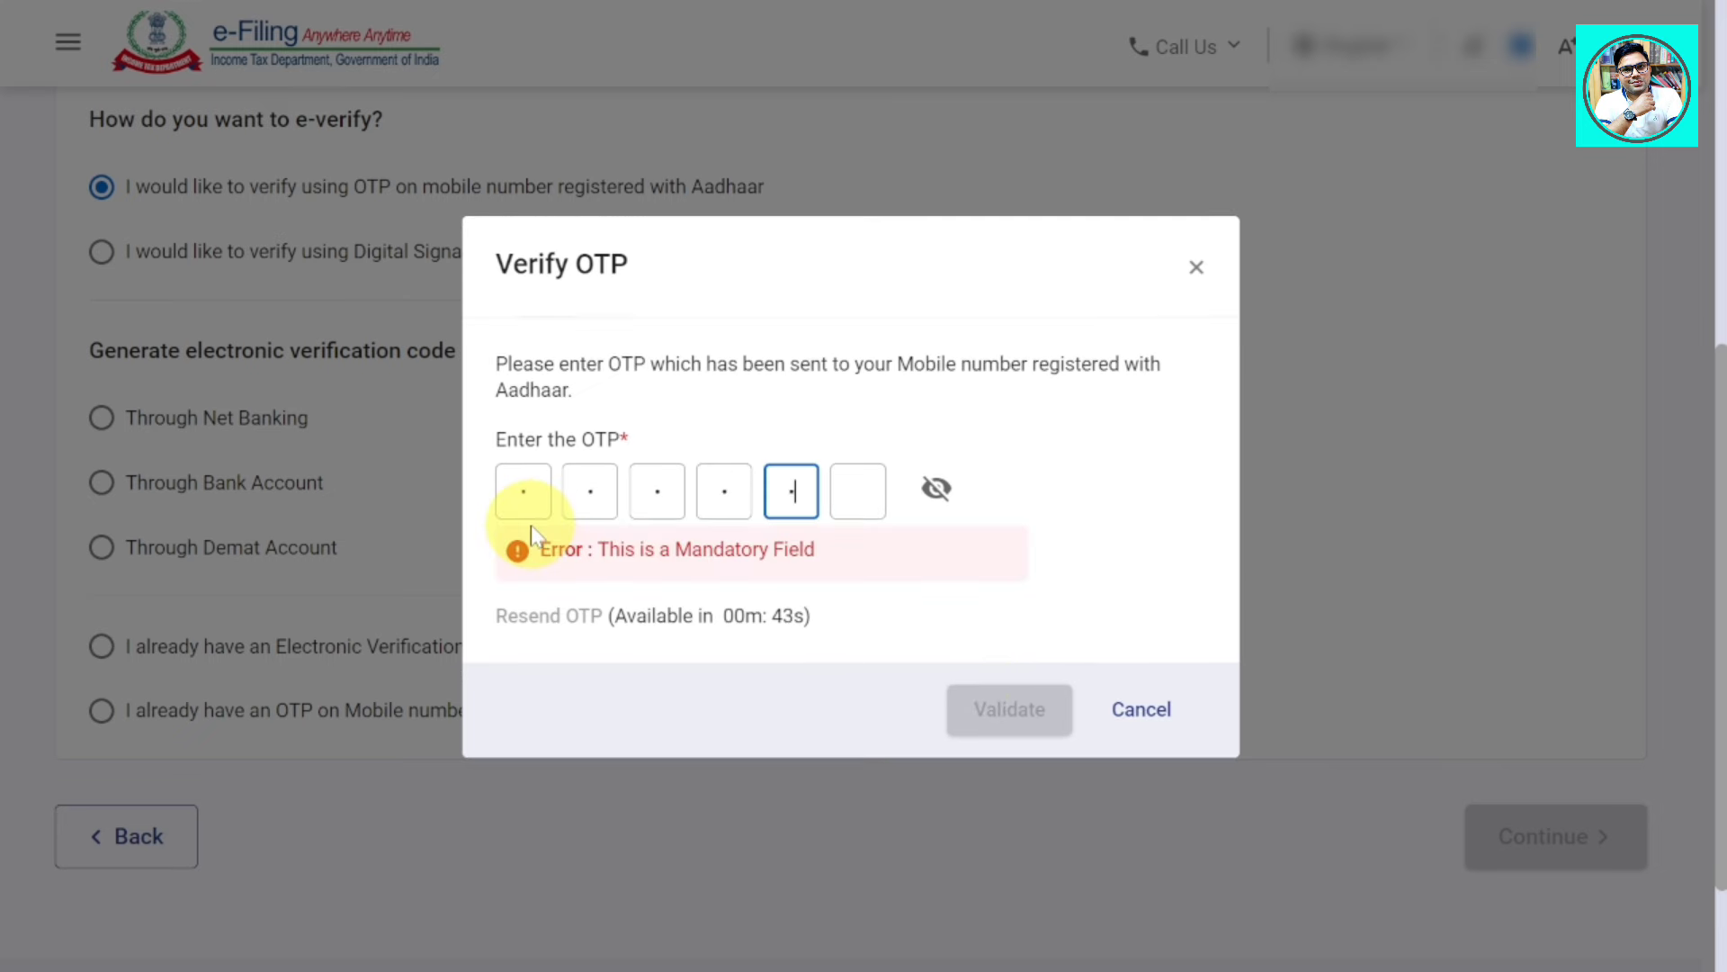
type("0")
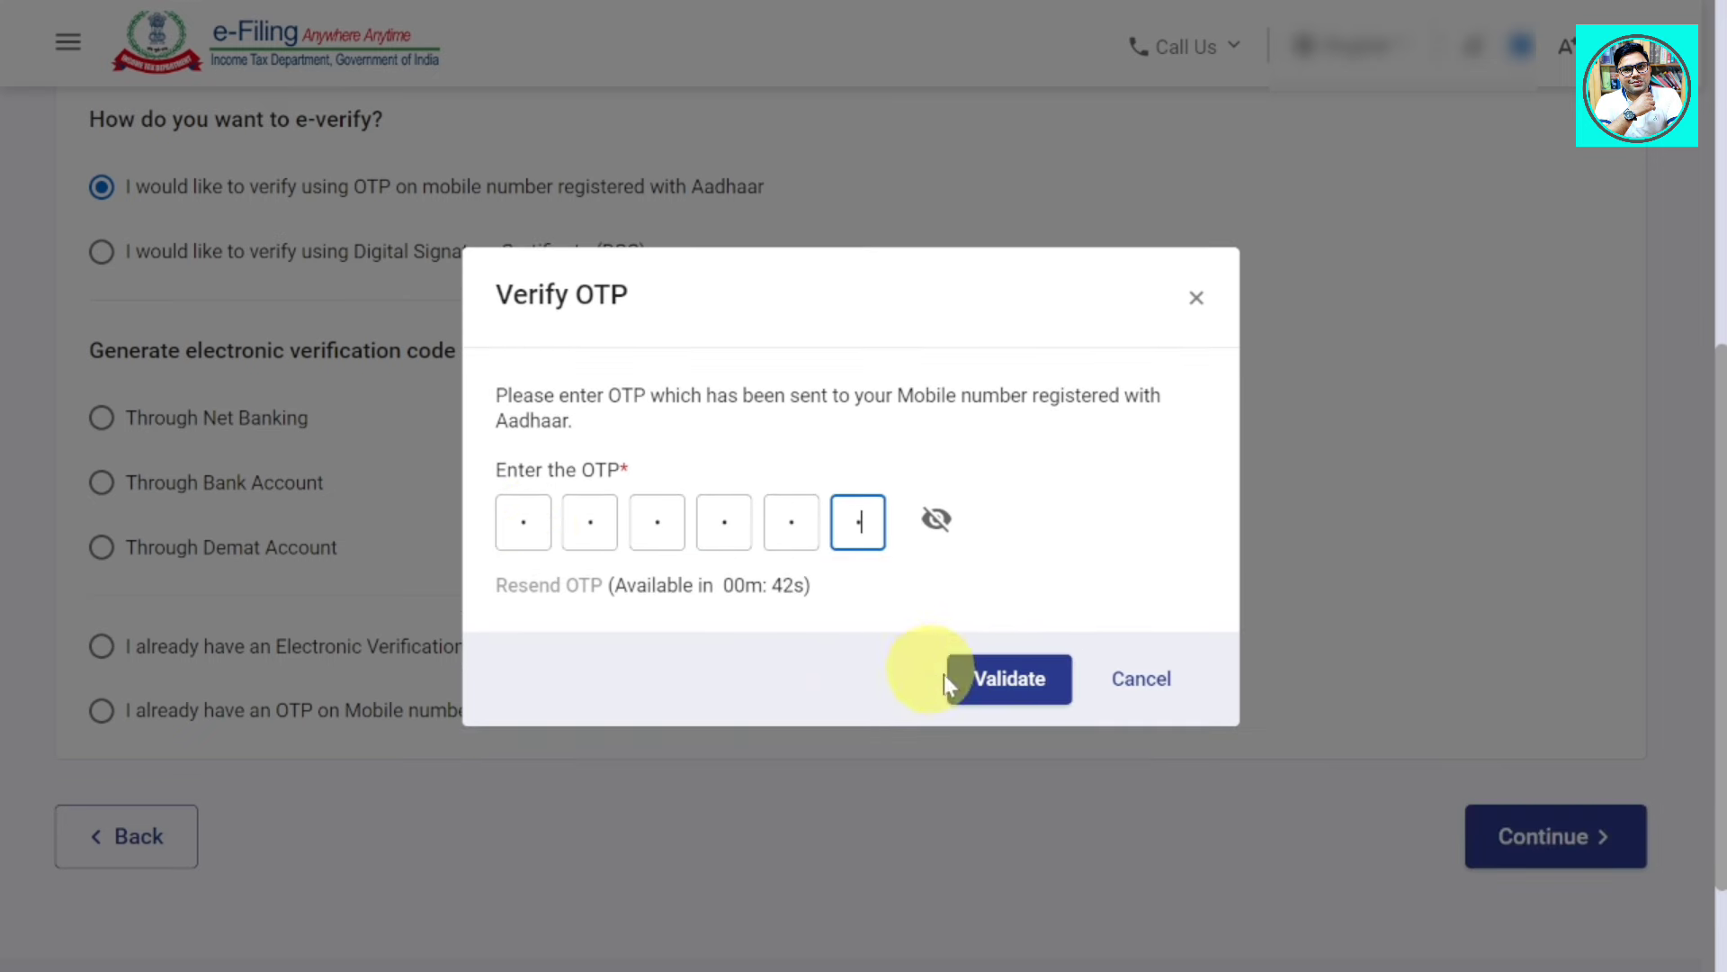
left_click(989, 693)
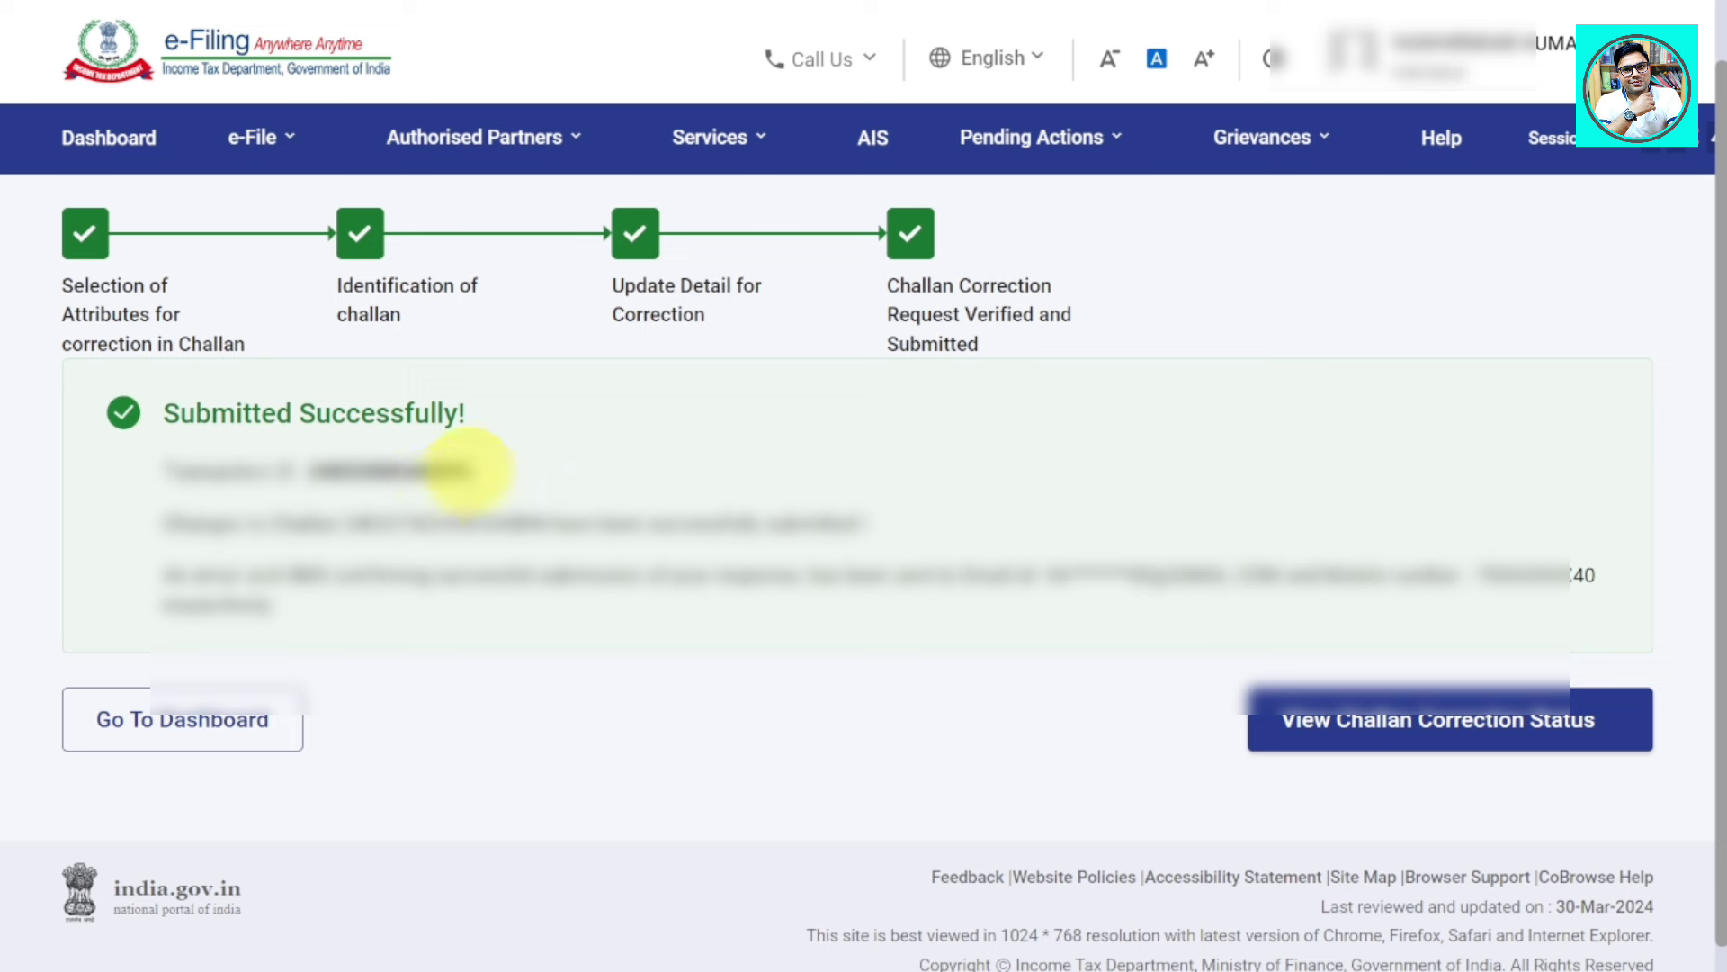
- Highlight the transaction ID and registered mobile number, then view the Challan Correction status list
left_click_drag(470, 470, 306, 472)
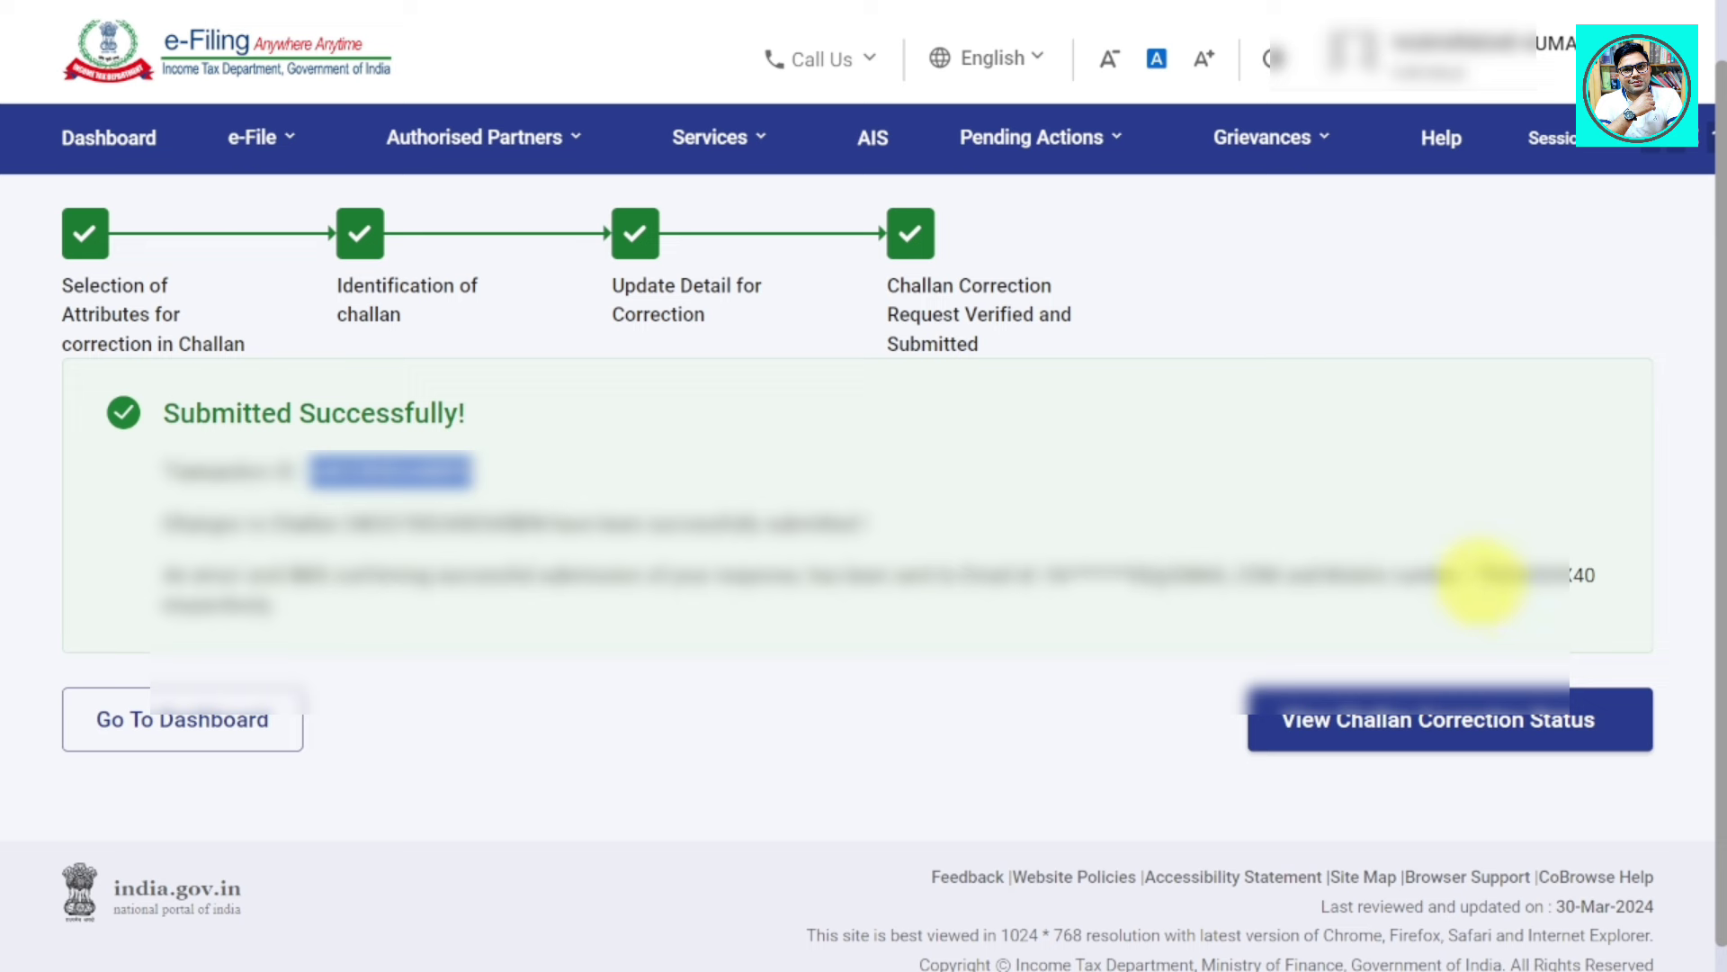
left_click_drag(1478, 576, 1580, 583)
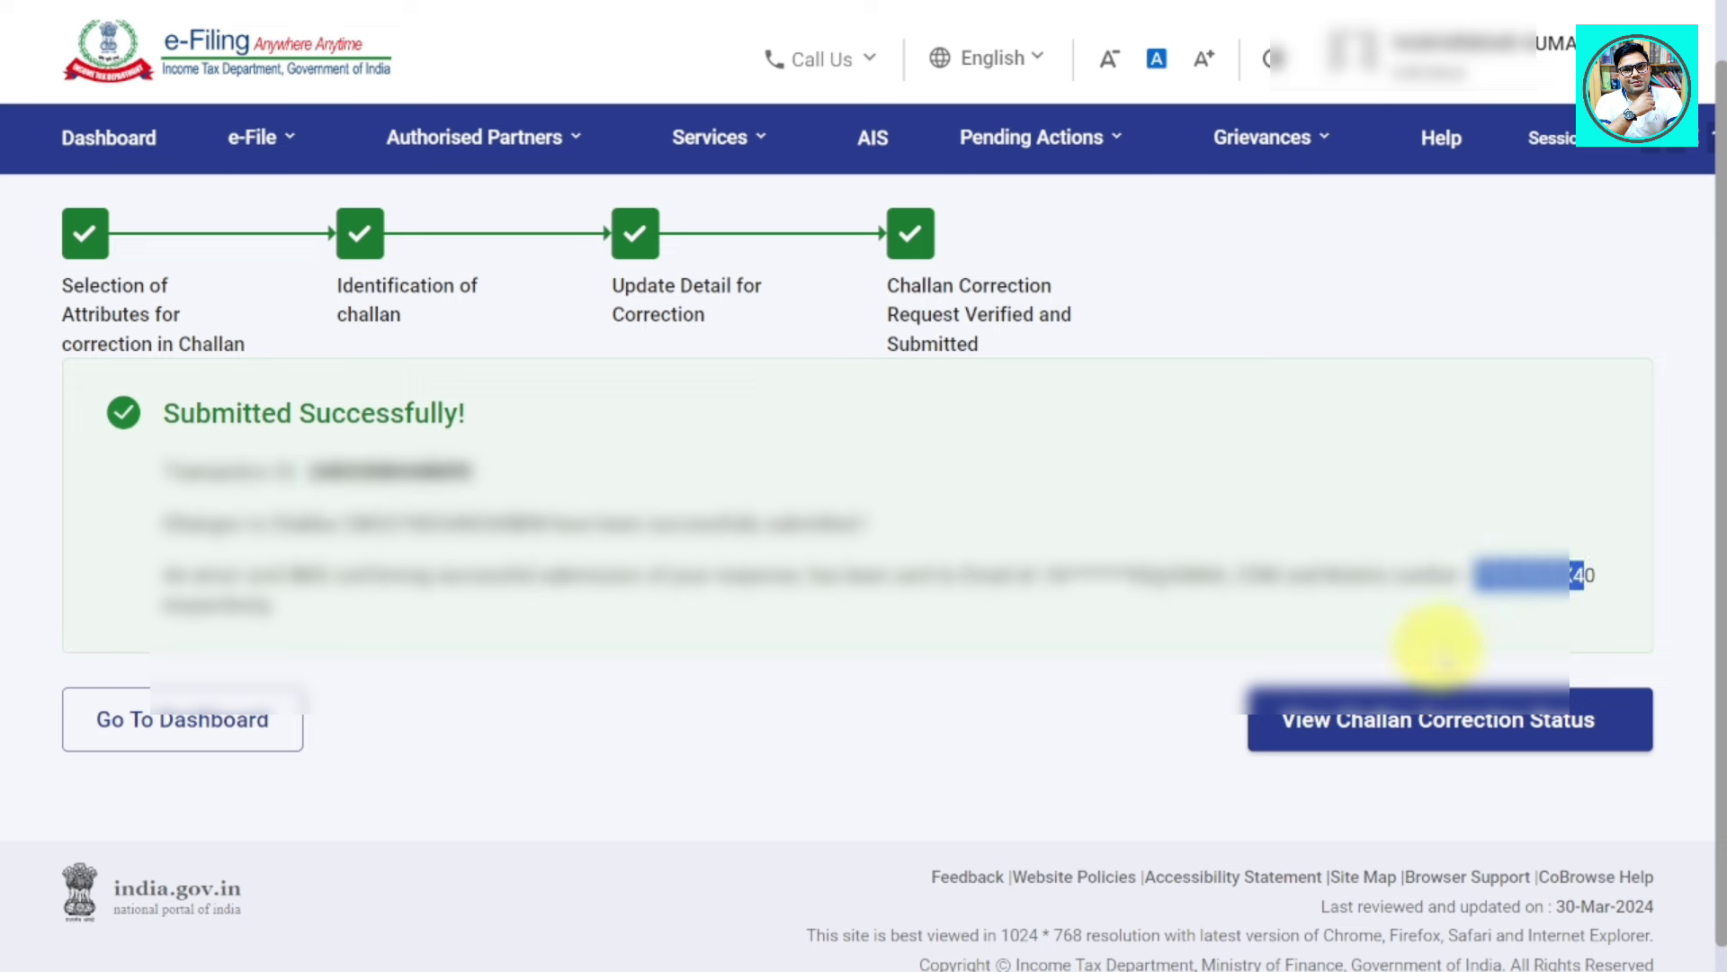
left_click(1453, 725)
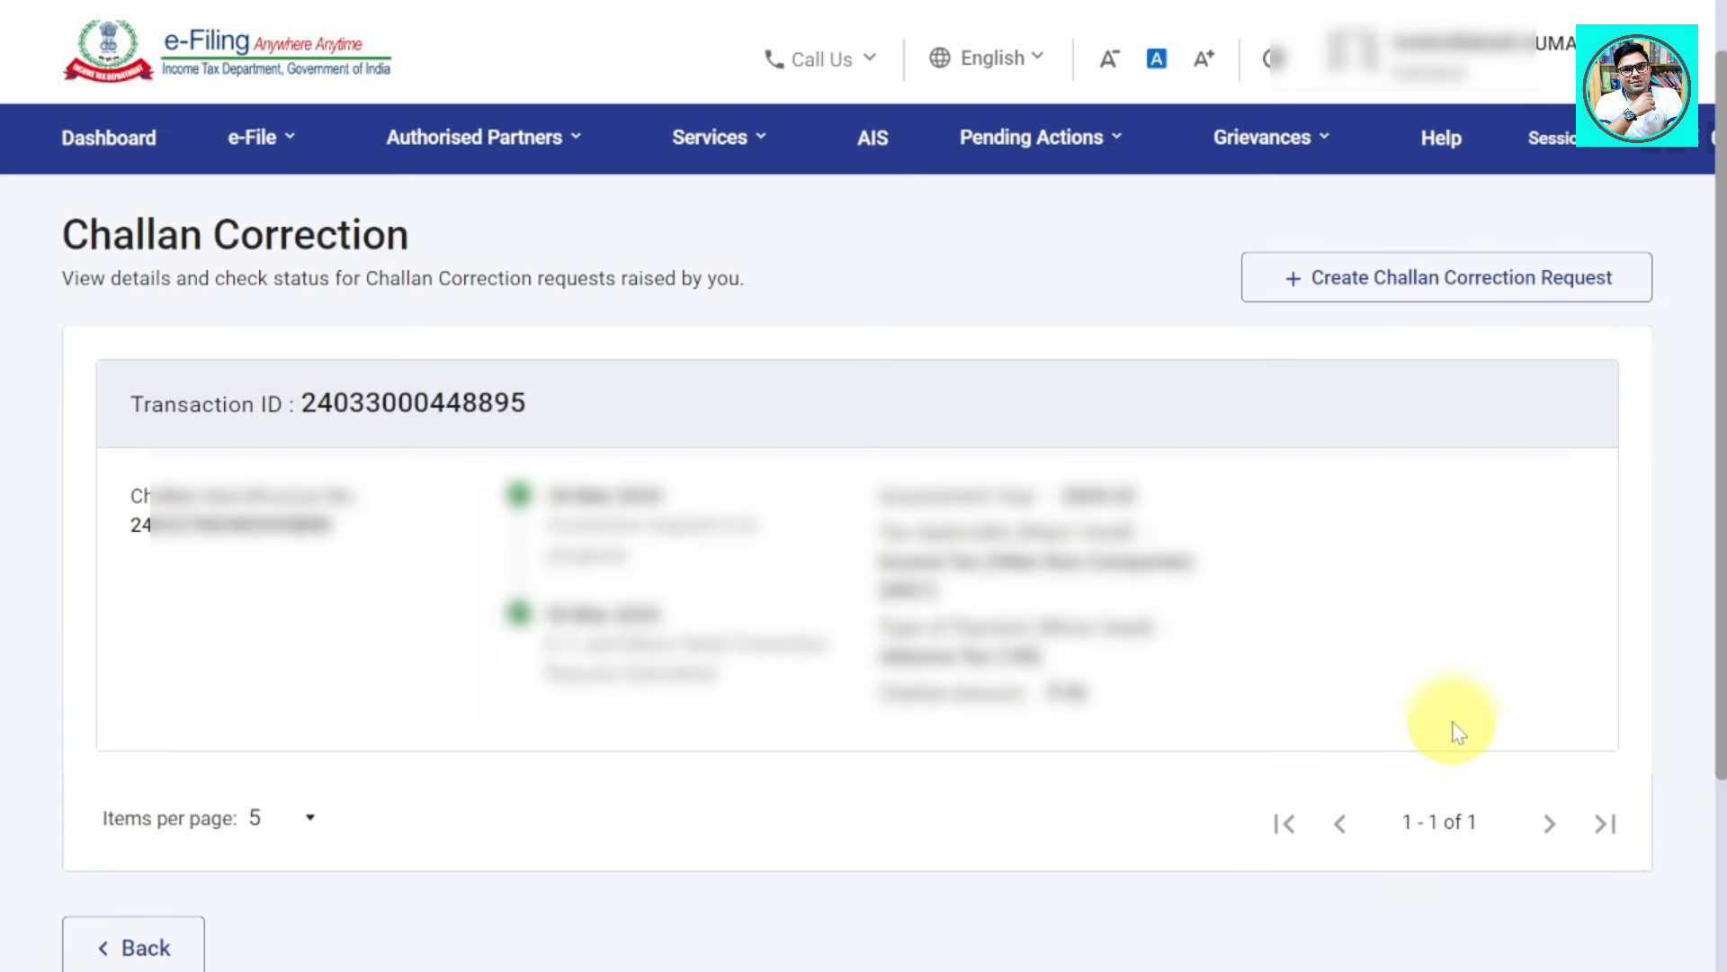